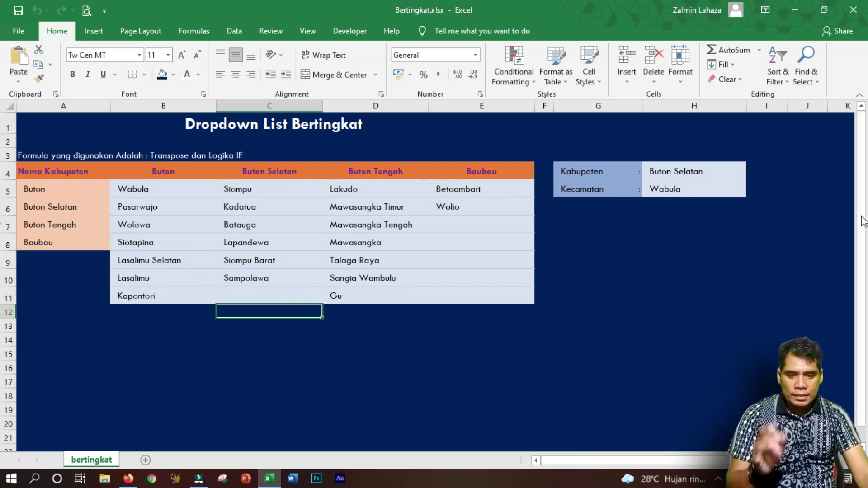
- Try clearing the Kabupaten names in A5:A8, check the linked headers in B4:E4, and undo the clearing
left_click_drag(46, 192, 44, 242)
key("Delete")
left_click(163, 169)
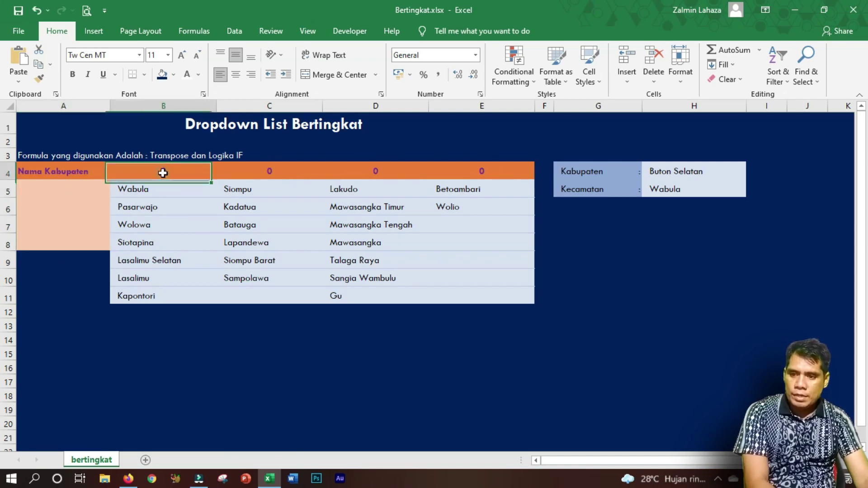
left_click(267, 172)
left_click(393, 172)
left_click(493, 174)
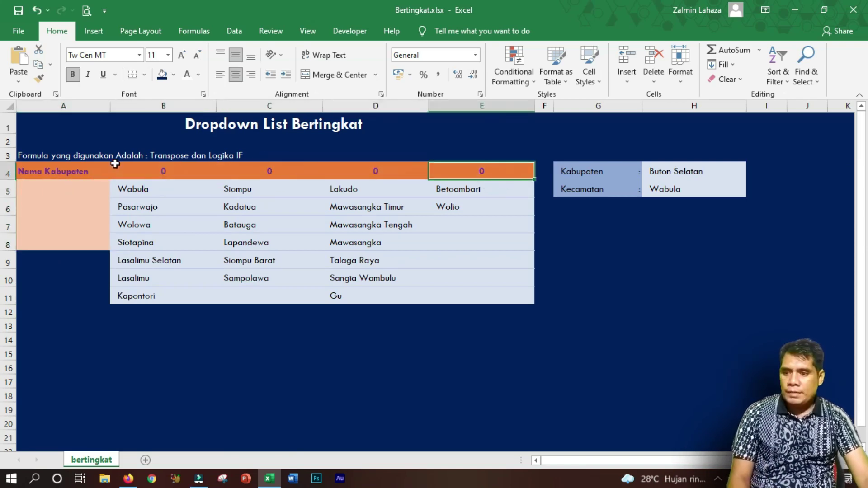
left_click(57, 196)
key("ctrl+z")
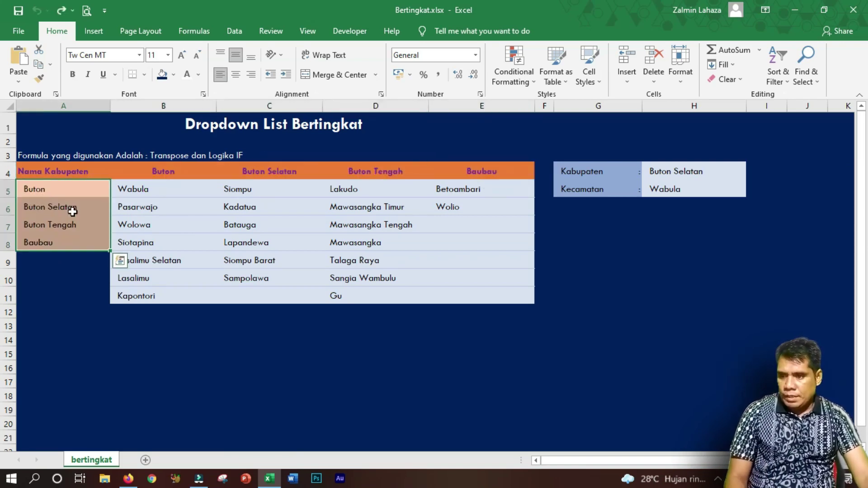
- Replace the four Kabupaten names in A5:A8 with the symbols $, ^, & and *
left_click(84, 188)
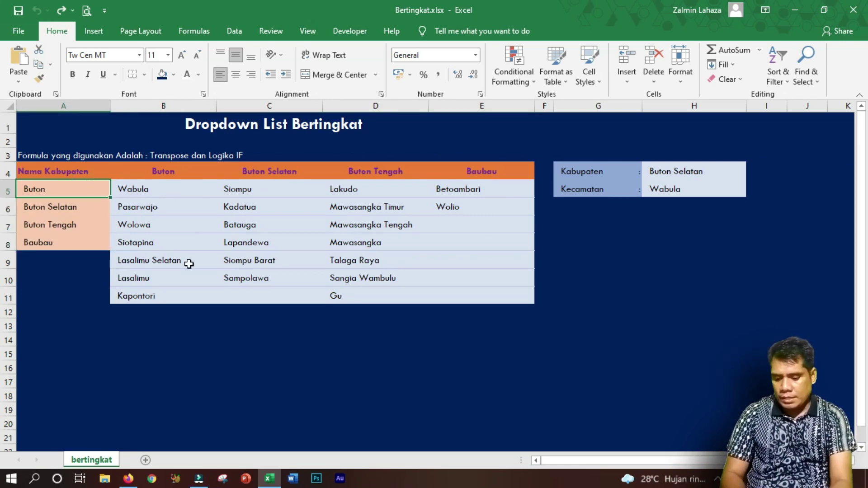
type("$")
key("Return")
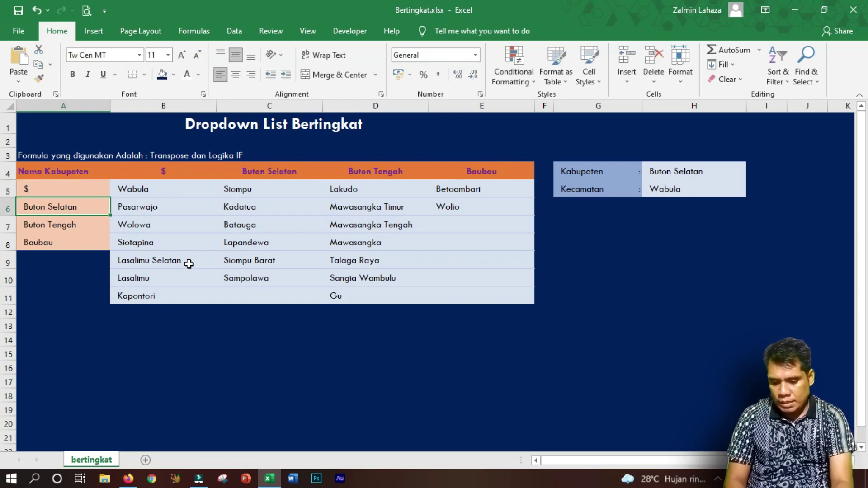
type("^")
key("Return")
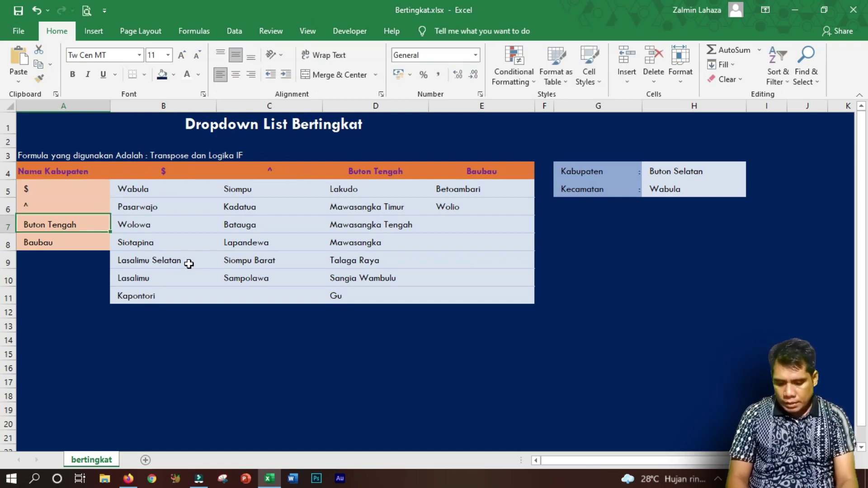
type("&")
key("Return")
type("*")
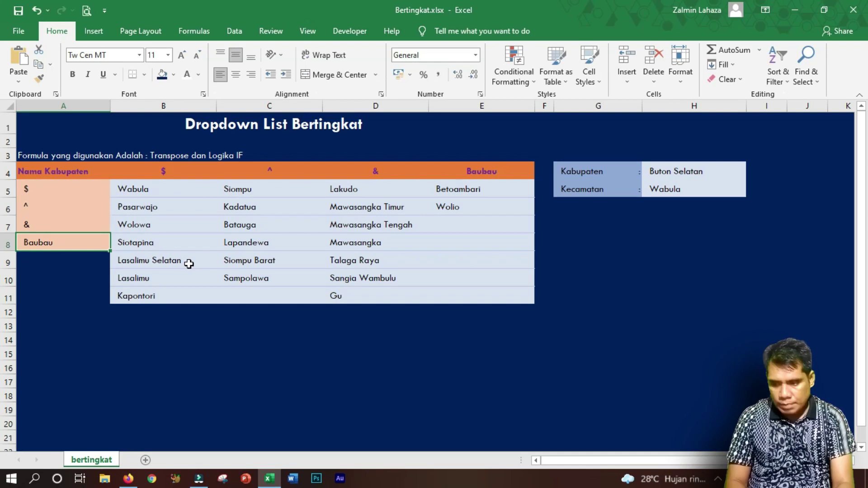
key("Return")
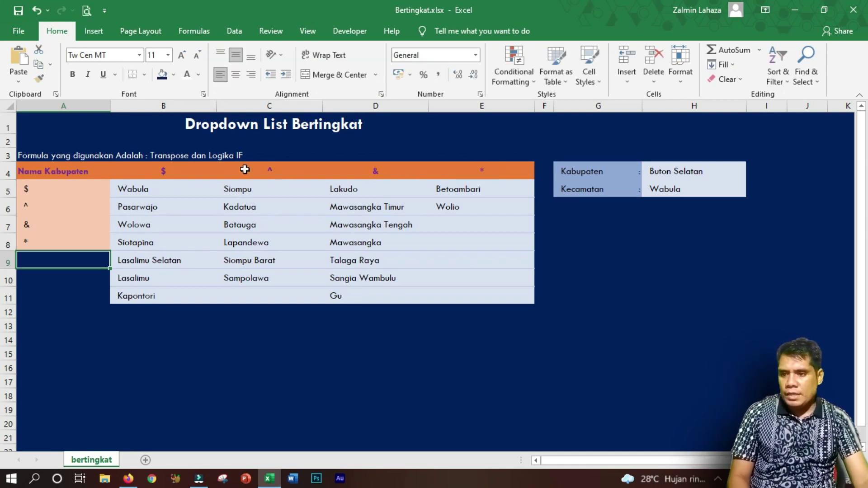
- Choose & as the Kabupaten in H4 and check the dependent Kecamatan choices in H5
left_click(685, 170)
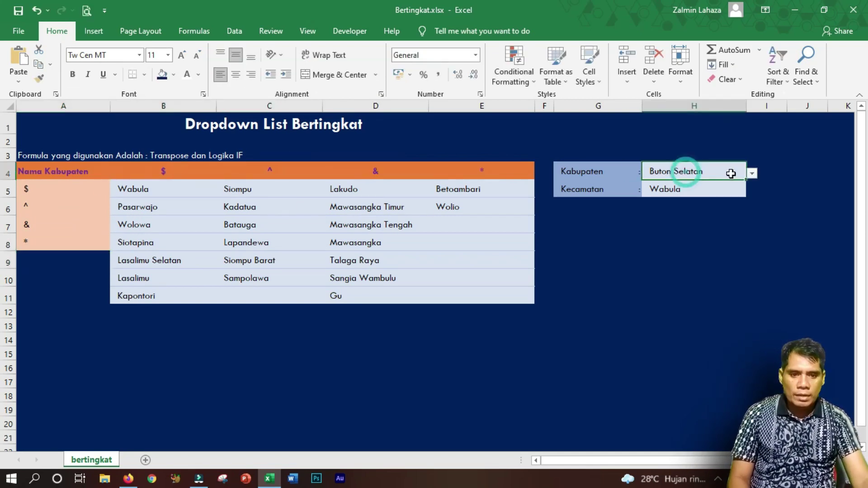
left_click(752, 173)
left_click(688, 199)
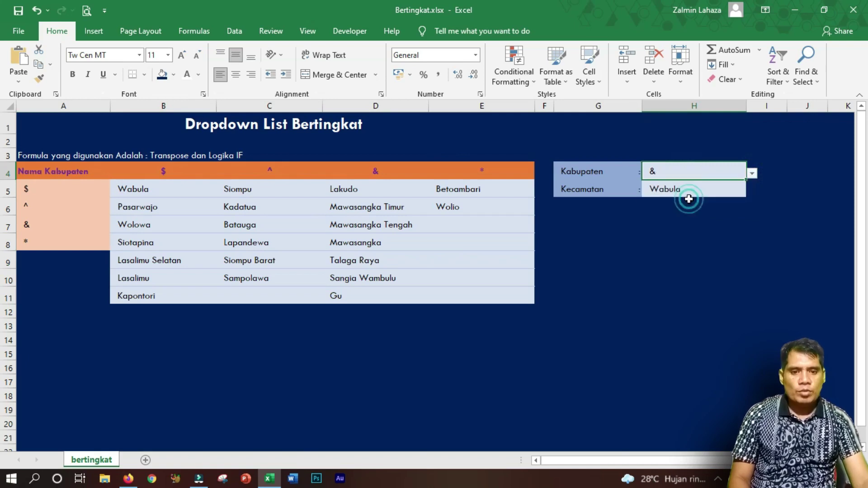
left_click(678, 189)
left_click(751, 191)
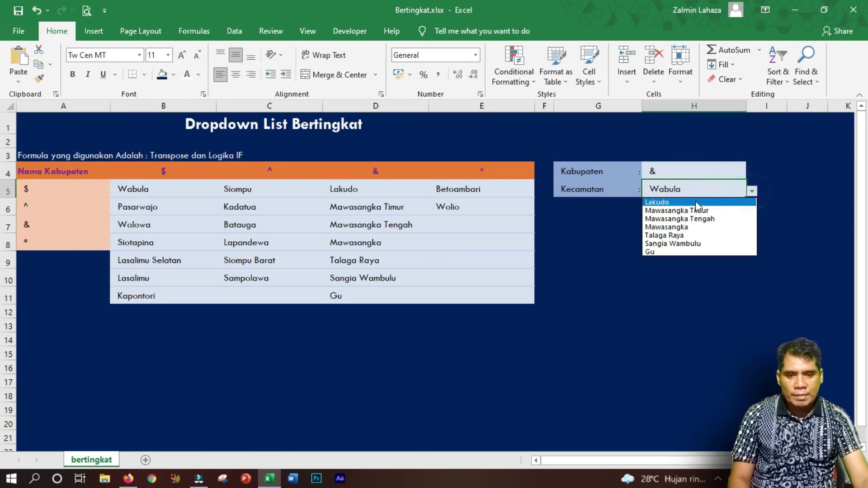
- Switch the Kabupaten in H4 to $ and check the dependent Kecamatan choices in H5
left_click(688, 171)
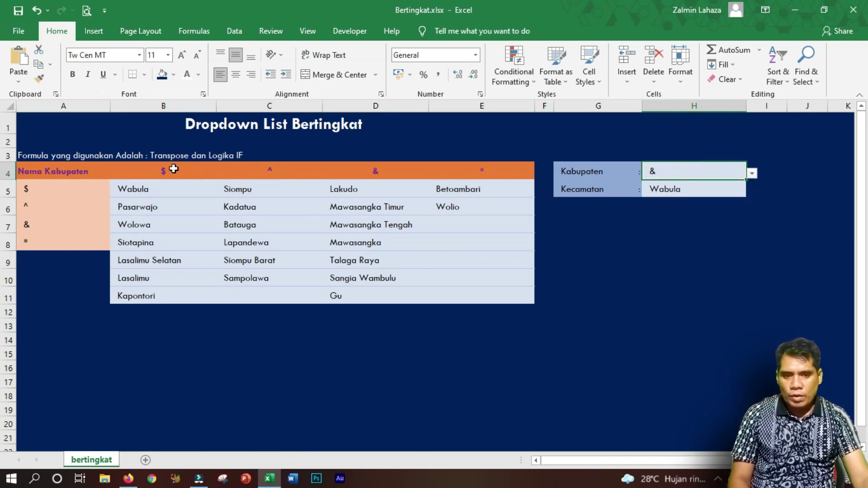
left_click(752, 173)
left_click(696, 184)
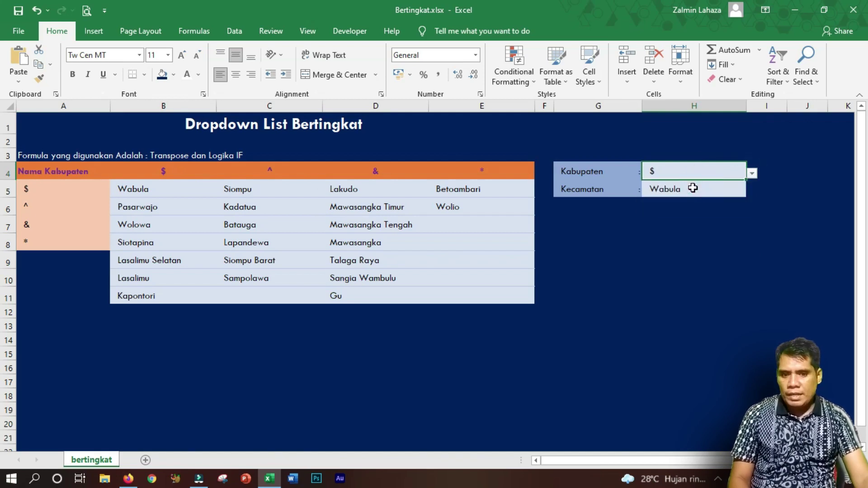
left_click(698, 189)
left_click(751, 191)
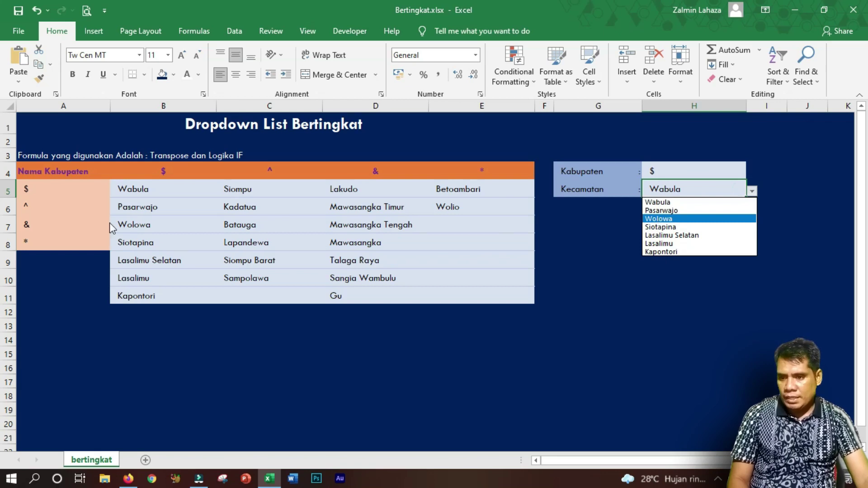
left_click(130, 203)
- Switch the Kabupaten in H4 to ^ and check the dependent Kecamatan choices in H5
left_click(262, 174)
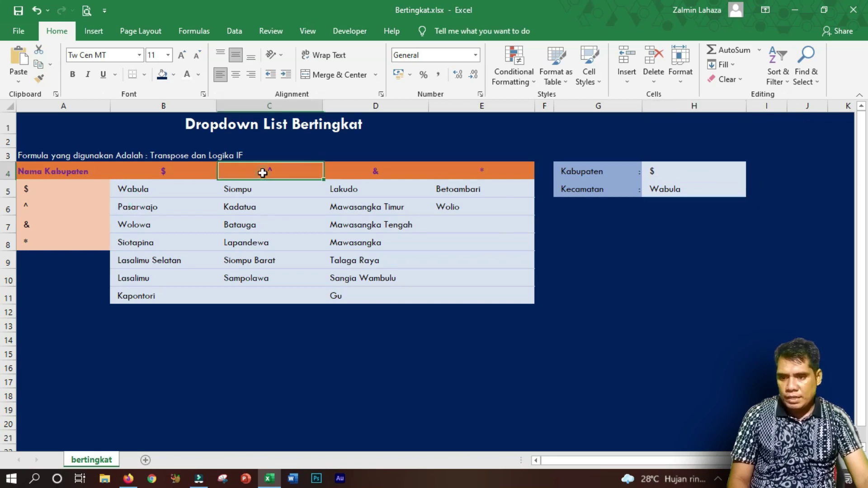
left_click(669, 172)
left_click(751, 173)
left_click(712, 190)
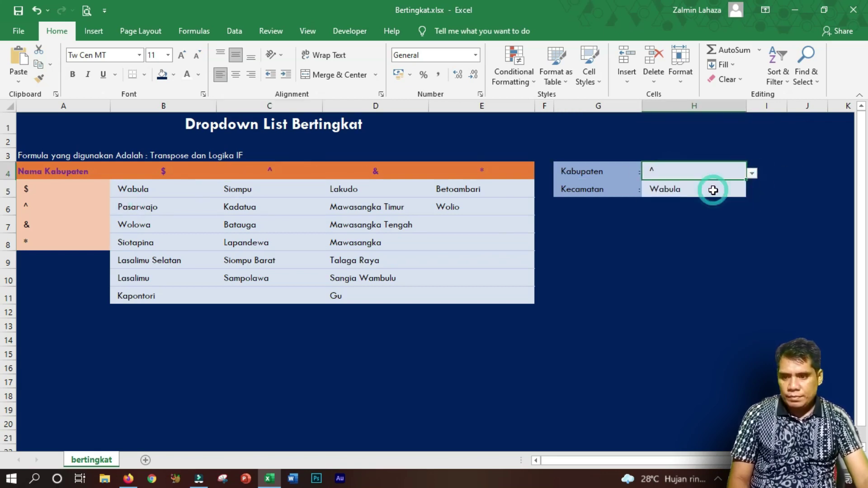
left_click(659, 192)
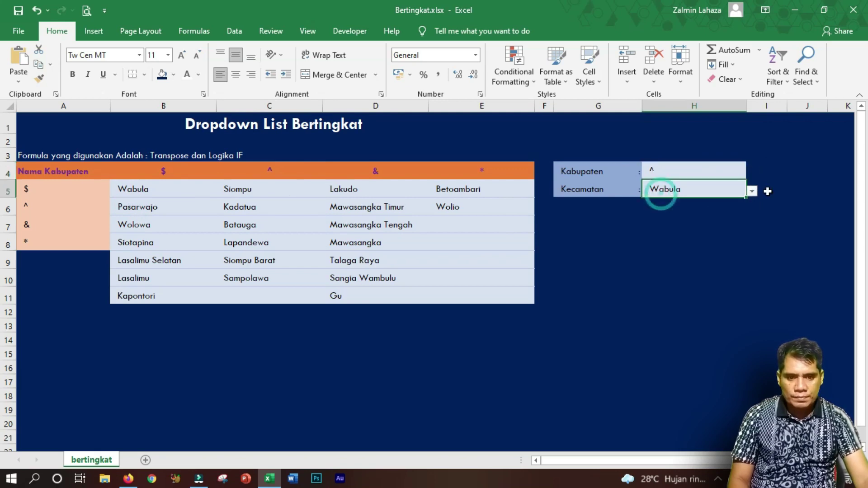
left_click(751, 191)
left_click(795, 213)
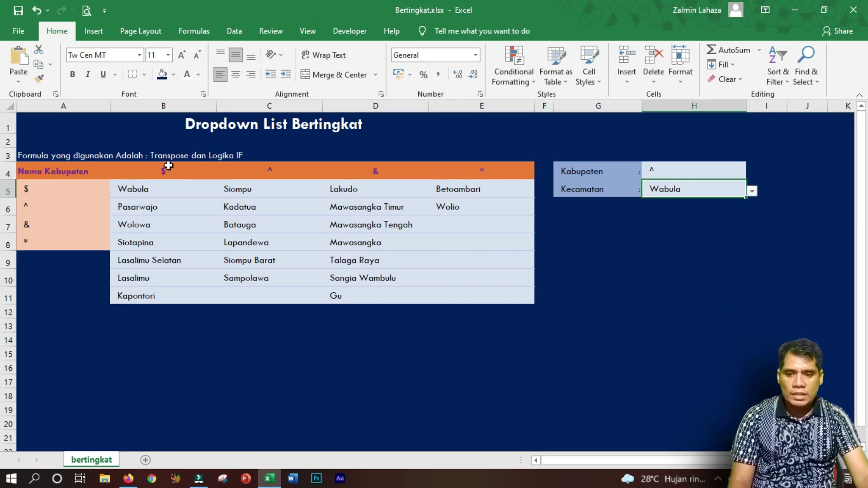
left_click(700, 171)
left_click(752, 174)
left_click(720, 172)
left_click(686, 189)
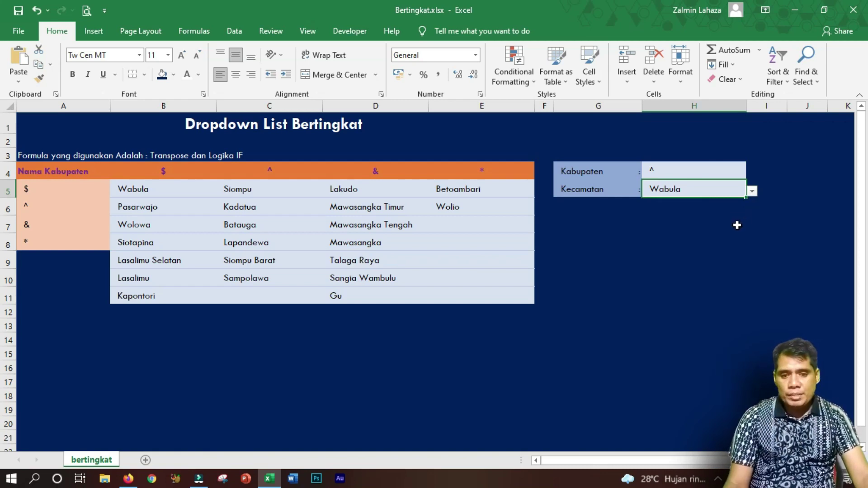
left_click(696, 247)
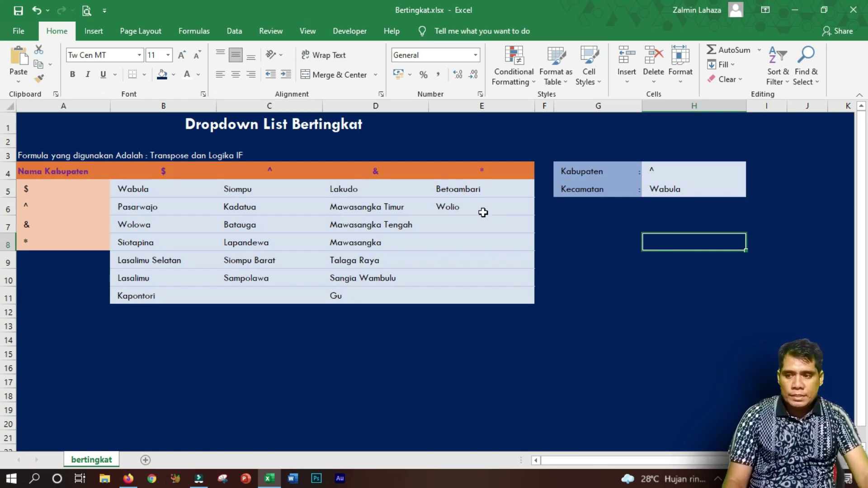
left_click(21, 155)
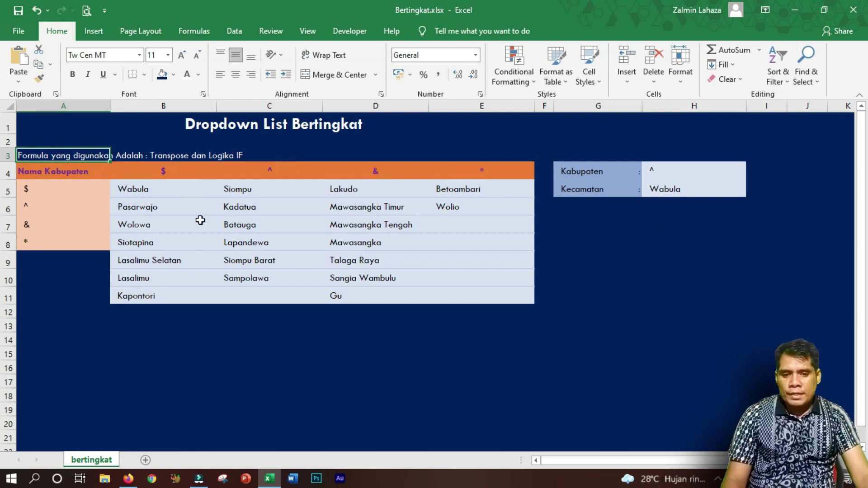
- Open the data validation settings of the Kecamatan cell H5
left_click(657, 194)
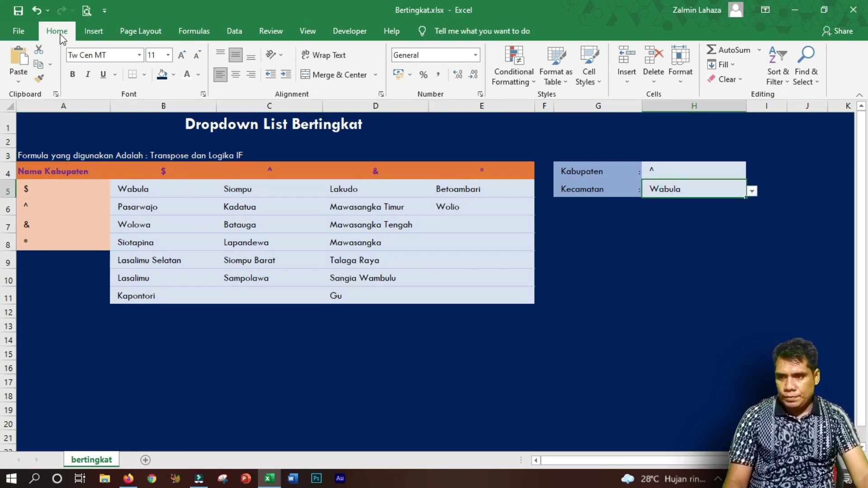
left_click(234, 31)
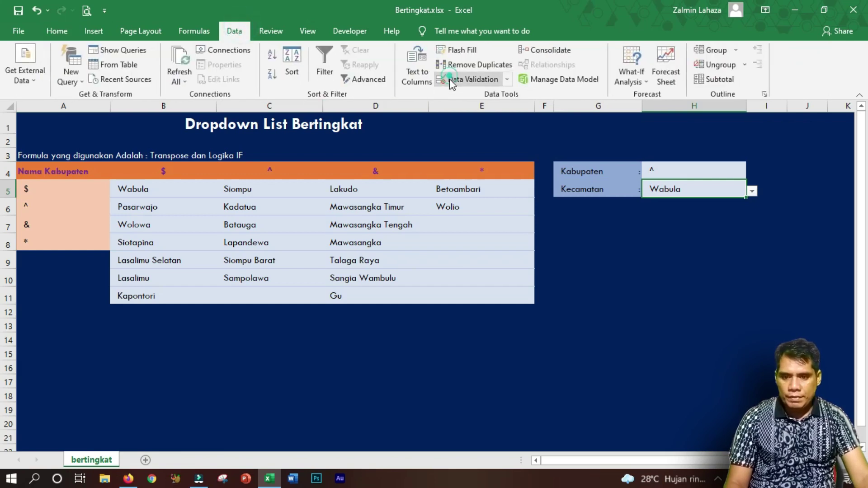
left_click(449, 79)
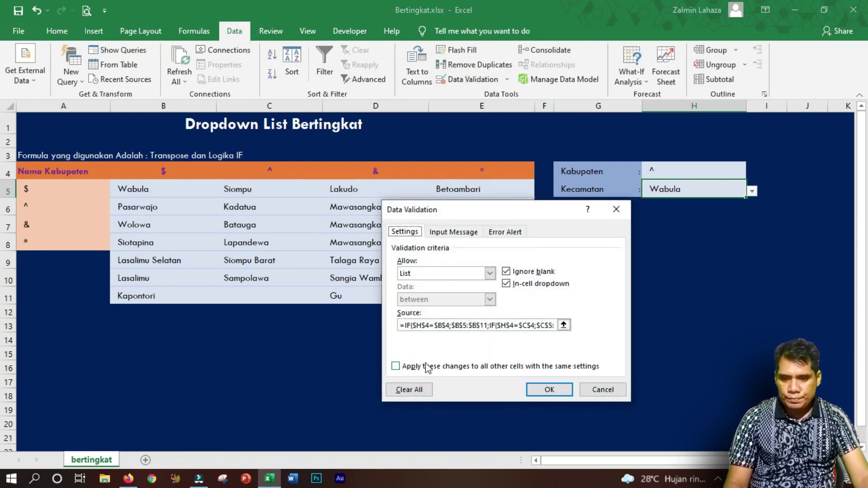
- Try to erase the whole source formula of the H5 list validation and apply it empty
left_click(451, 325)
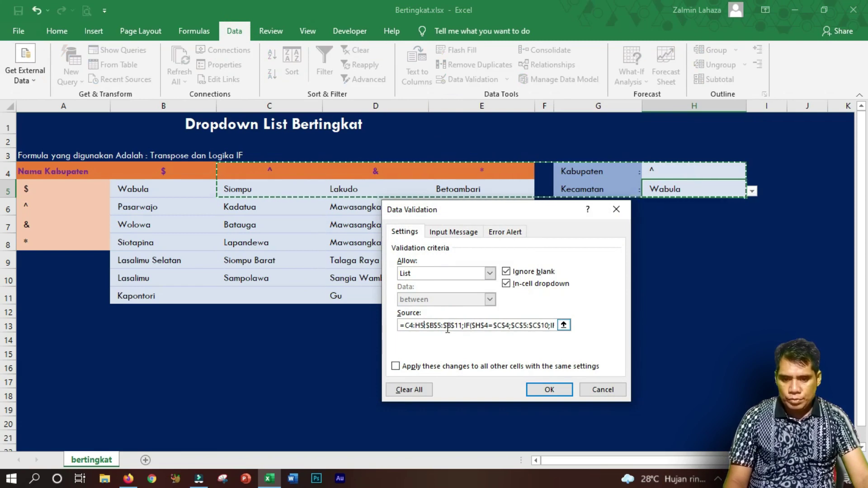
left_click(563, 325)
left_click(475, 226)
key("ctrl+v")
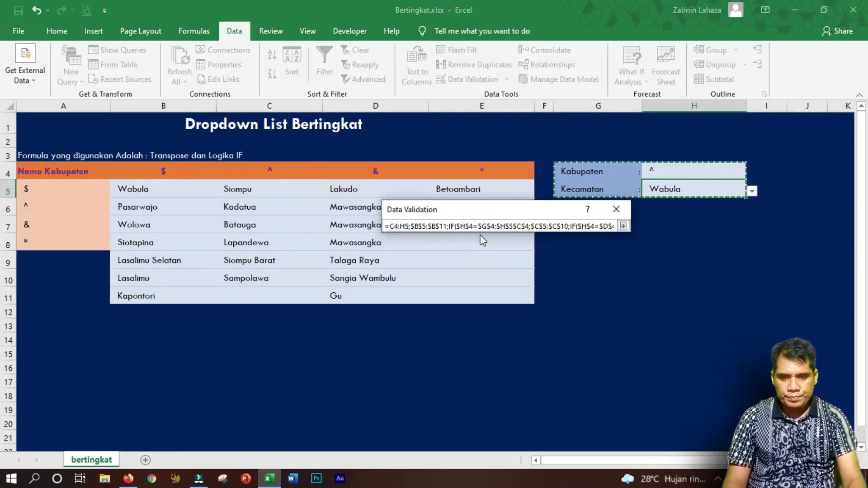
key("Delete")
key("Delete")
key("Delete")
key("Delete")
key("Delete")
key("Delete")
key("Delete")
key("Delete")
key("Delete")
key("Delete")
key("Delete")
key("Delete")
key("Delete")
key("Delete")
key("Delete")
key("Delete")
key("Delete")
key("Delete")
key("Delete")
key("Delete")
key("Delete")
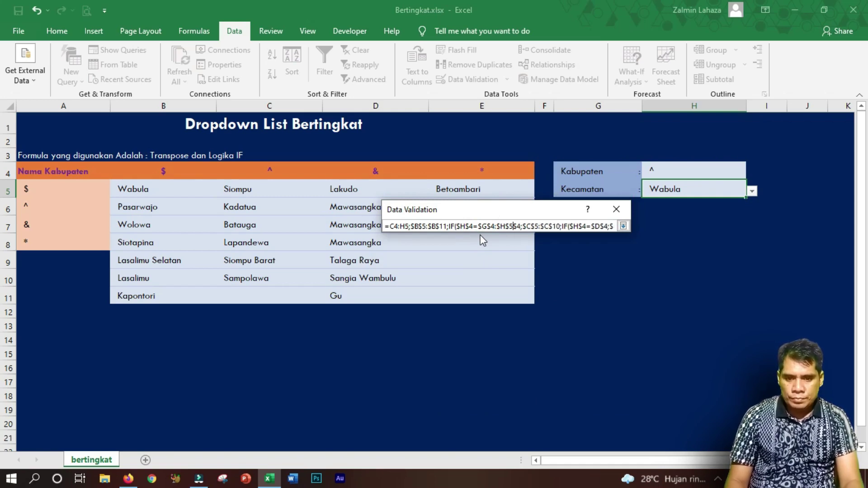
key("Delete")
key("Delete")
key("Delete")
key("Delete")
key("Delete")
key("Delete")
key("Delete")
key("Delete")
key("Delete")
key("Delete")
key("Delete")
key("Delete")
key("Delete")
key("Delete")
key("Delete")
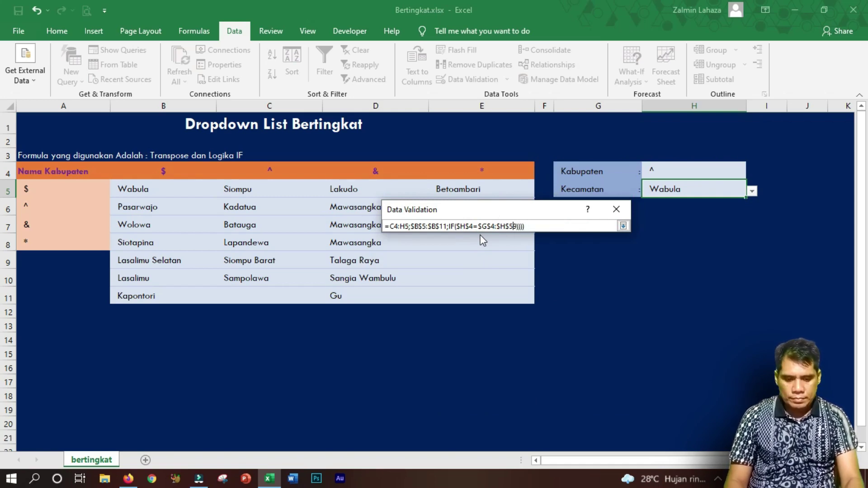
key("BackSpace")
key("BackSpace")
key("BackSpace")
key("BackSpace")
key("BackSpace")
key("BackSpace")
key("BackSpace")
key("BackSpace")
key("BackSpace")
key("BackSpace")
key("BackSpace")
key("BackSpace")
key("BackSpace")
key("BackSpace")
key("BackSpace")
key("BackSpace")
key("BackSpace")
key("BackSpace")
key("BackSpace")
key("BackSpace")
left_click(621, 225)
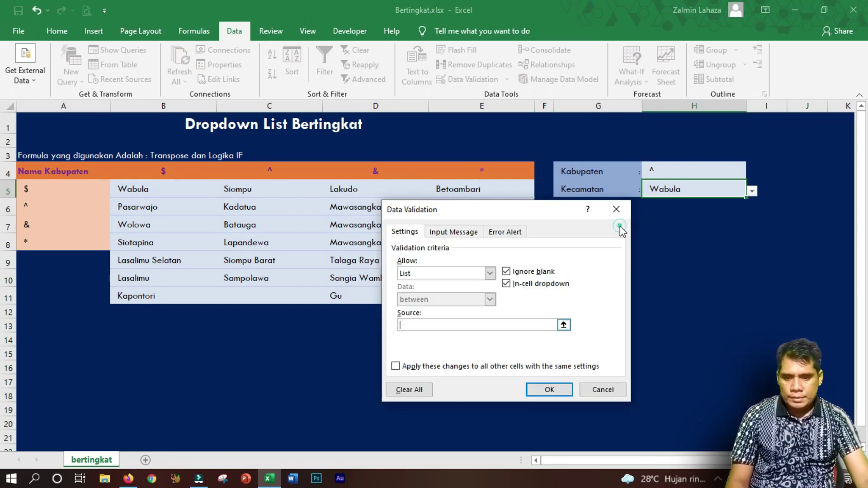
left_click(548, 387)
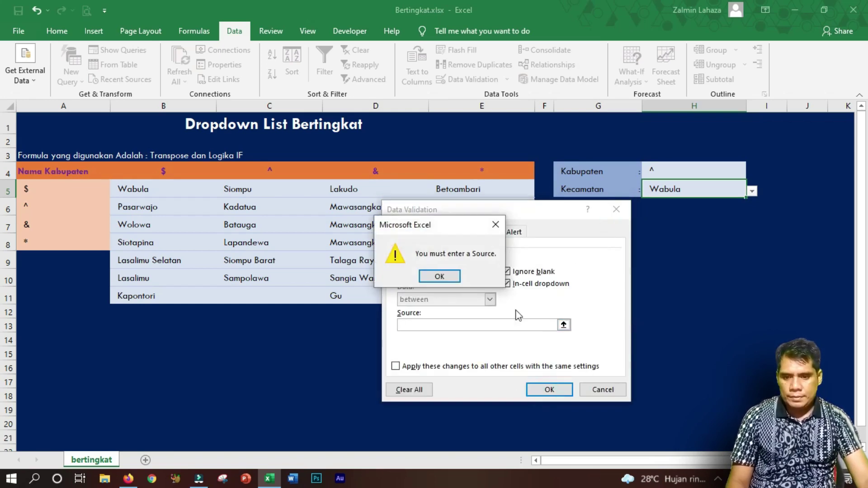
left_click(452, 276)
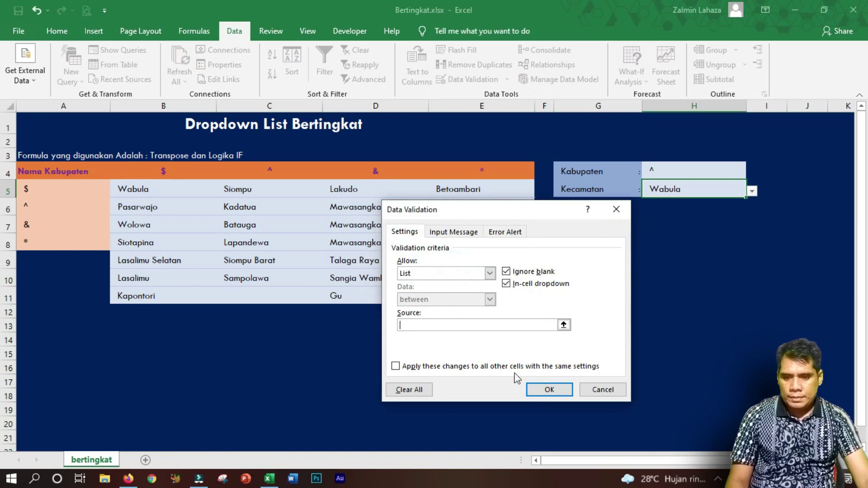
- Clear all data validation settings from the Kecamatan cell H5 and delete its value
left_click(409, 389)
left_click(554, 395)
left_click(626, 364)
left_click(701, 192)
key("Delete")
- Delete the value of the Kabupaten cell H4 and clear all of its data validation settings
left_click(681, 174)
key("Delete")
left_click(692, 240)
left_click(711, 170)
left_click(470, 80)
left_click(409, 389)
left_click(564, 389)
left_click(523, 338)
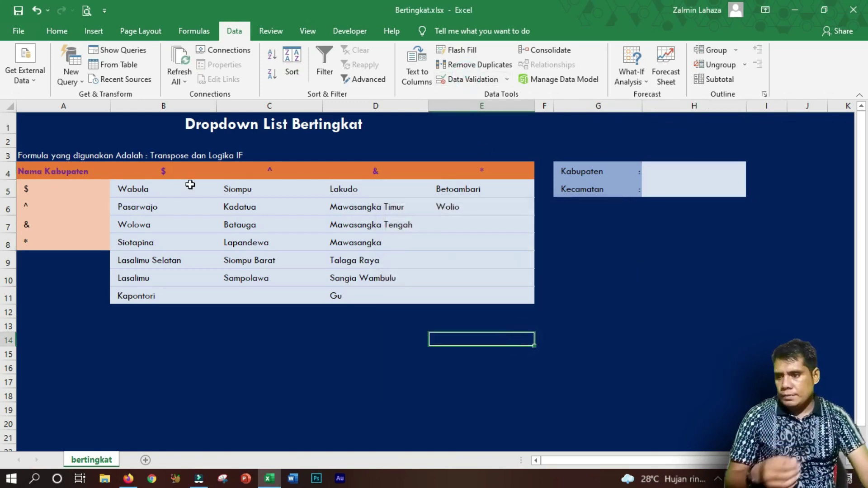
- Clear the contents of the Nama Kabupaten list in A5:A8
left_click(55, 188)
left_click_drag(54, 187, 48, 242)
key("Delete")
- Clear the linked Kabupaten headers in B4:E4
left_click(159, 170)
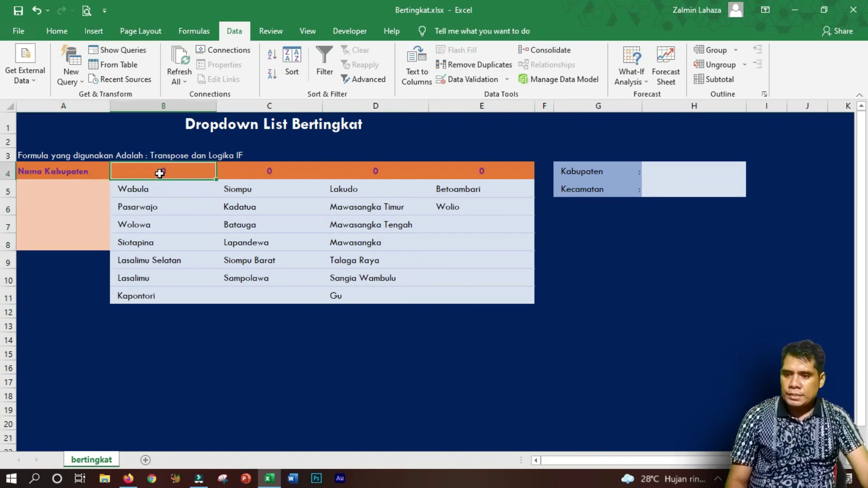
left_click_drag(159, 173, 464, 174)
left_click(245, 263)
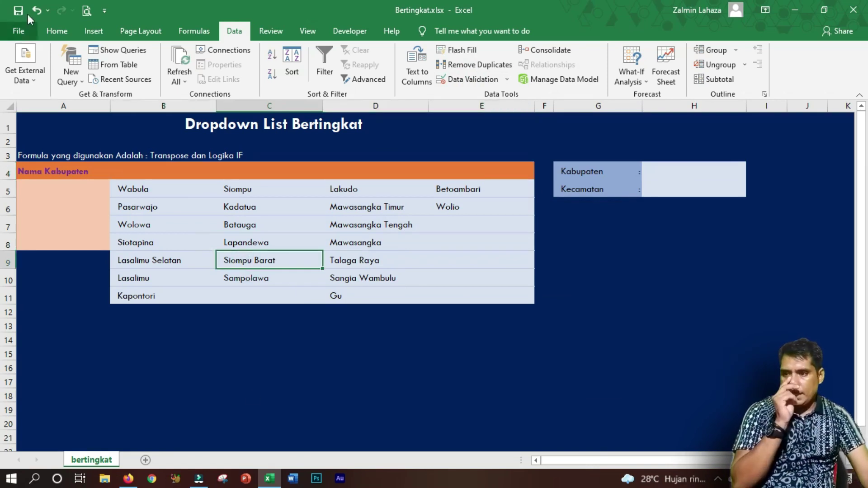
left_click(59, 25)
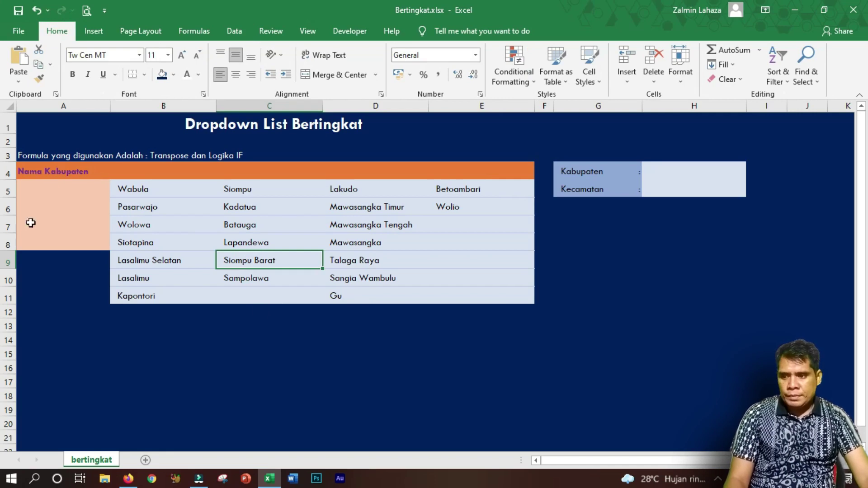
- Fill the Nama Kabupaten list in A5:A8 with Buton, Buton Selatan, Buton Tengah and Kota Baubau
left_click(43, 187)
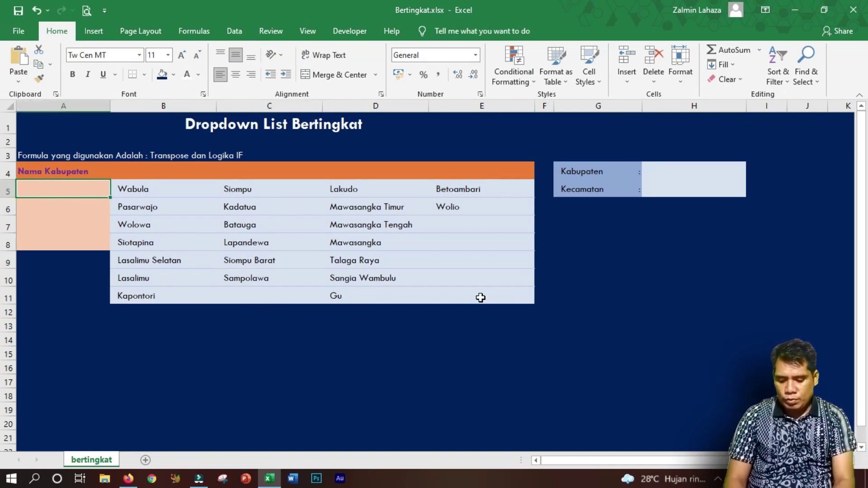
type("Buton")
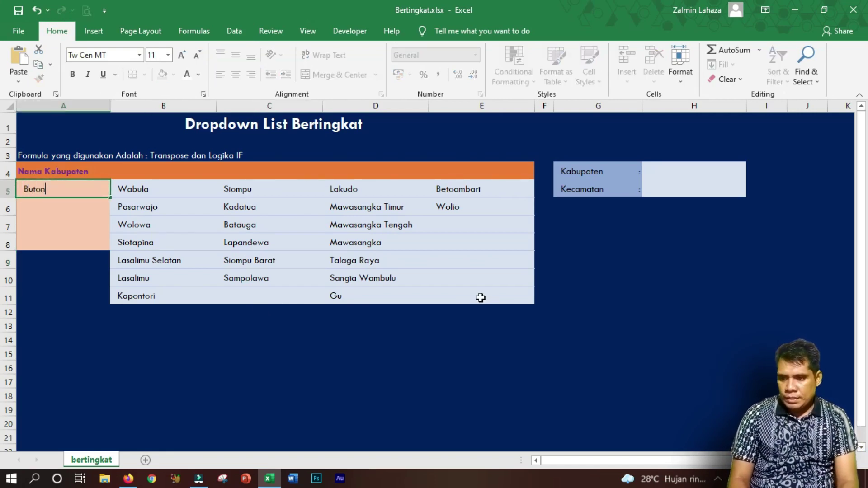
key("Return")
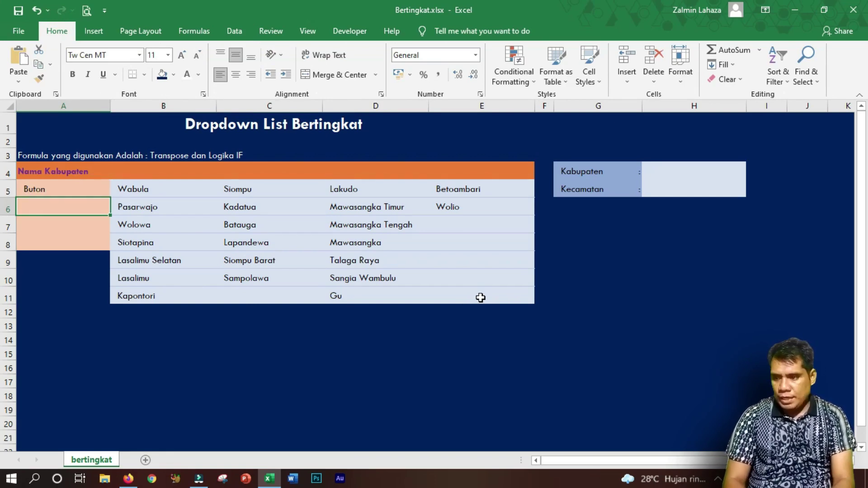
type("Buton Selatan")
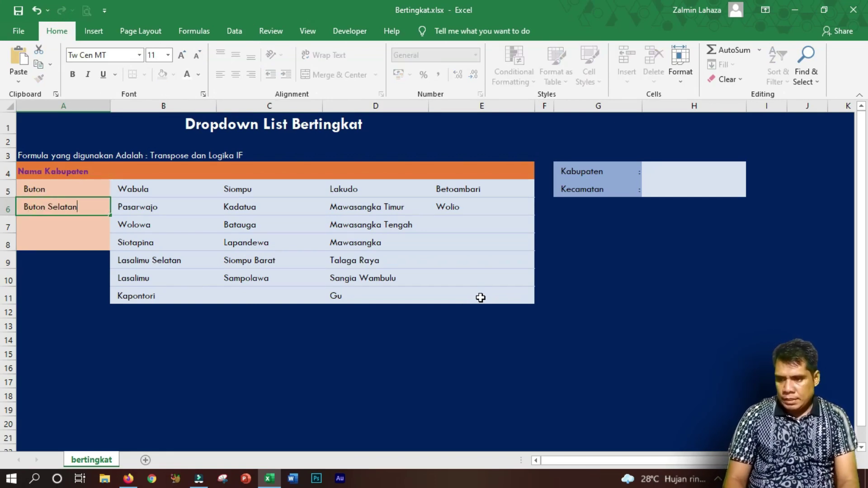
key("Return")
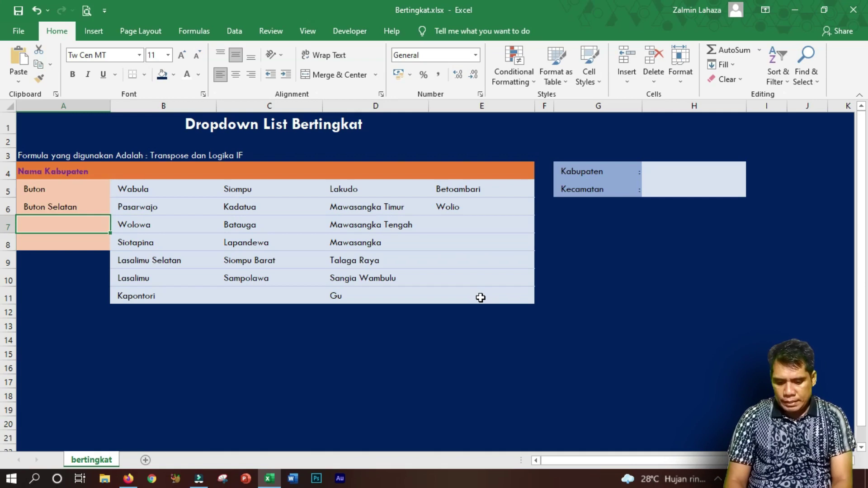
type("Buton ")
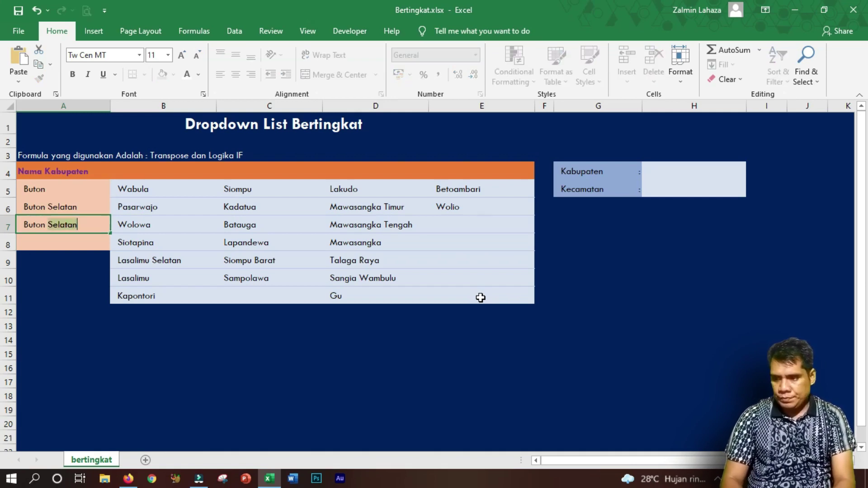
type("Tengah")
key("Return")
type("Kota Baubau")
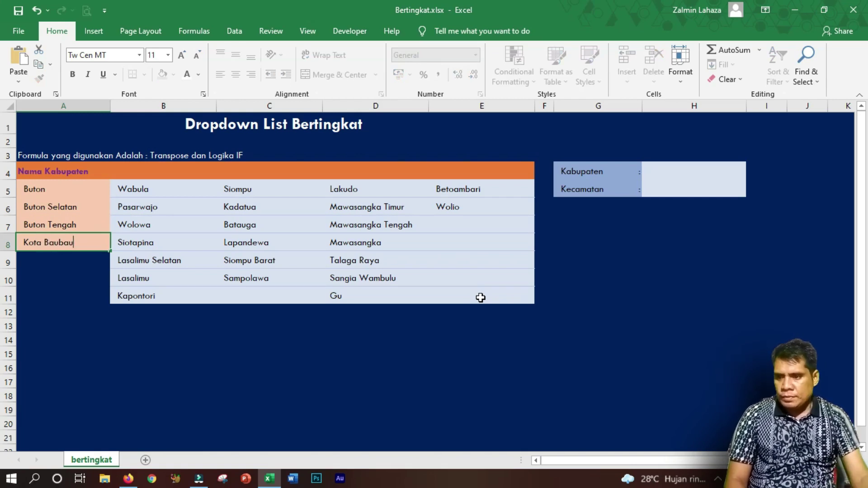
key("Return")
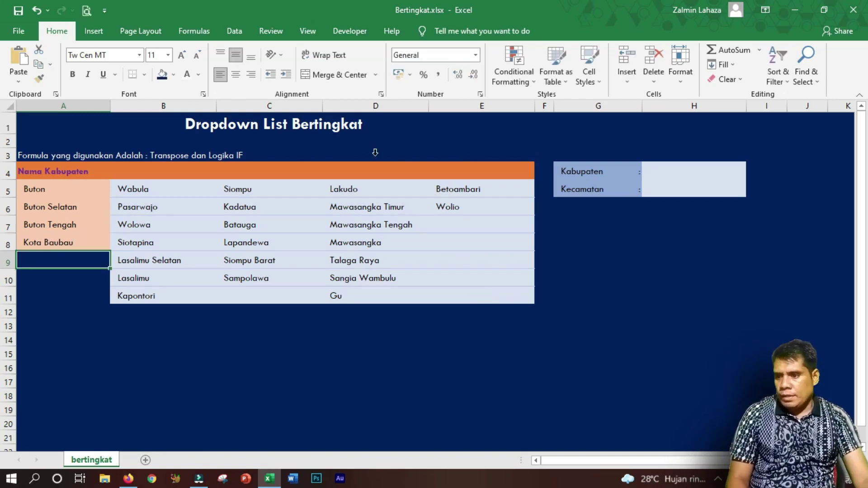
- Link header cell B4 to A5 and header cell C4 to A6 with direct cell references
left_click(128, 173)
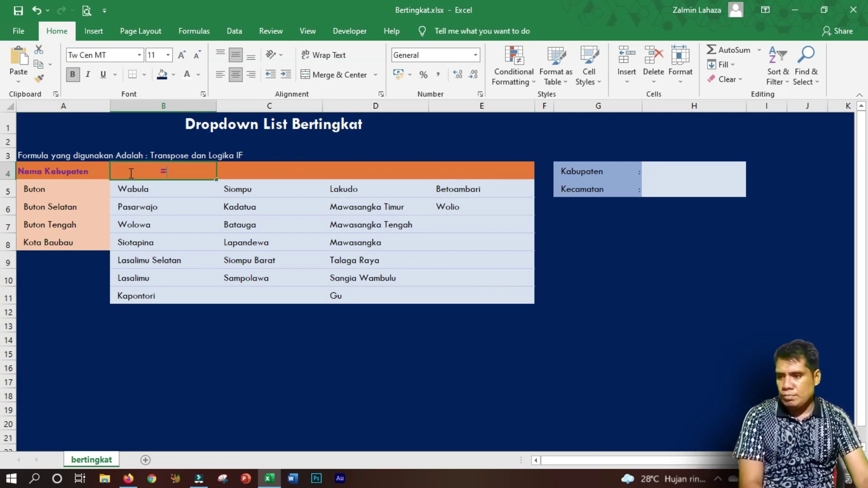
type("=")
left_click(62, 190)
key("Return")
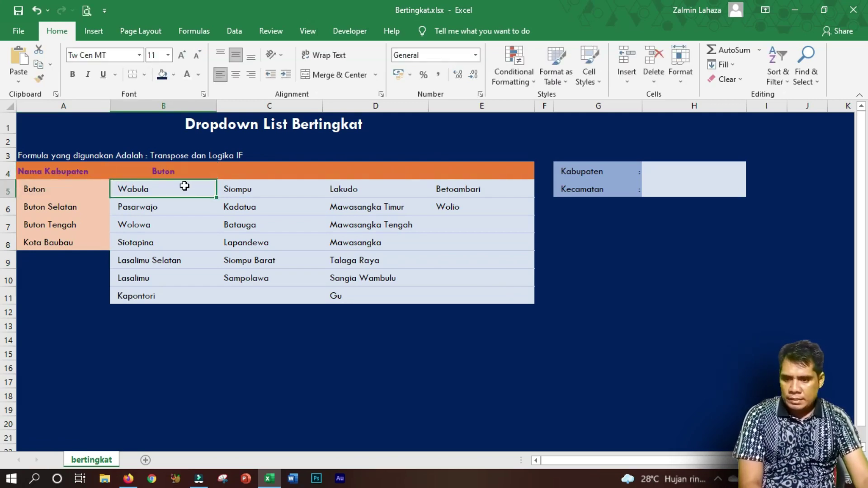
left_click(228, 178)
type("=")
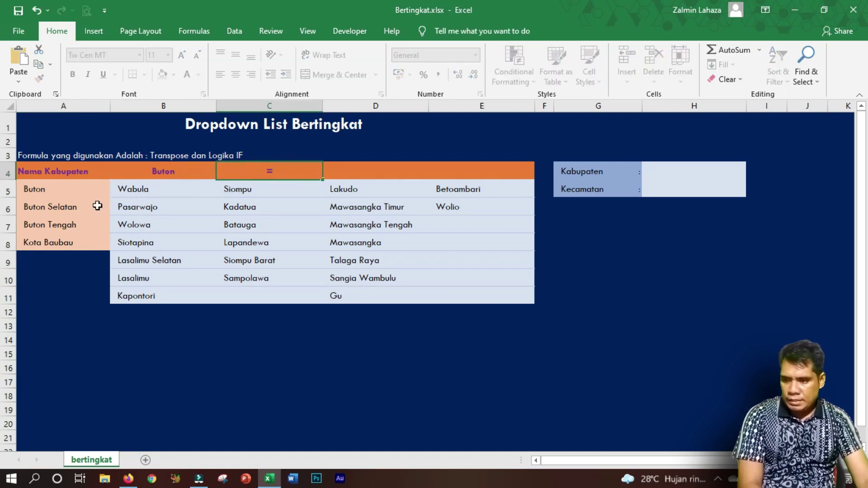
left_click(38, 207)
key("Return")
- Link header cell D4 to A7 and header cell E4 to A8 with direct cell references
left_click(377, 171)
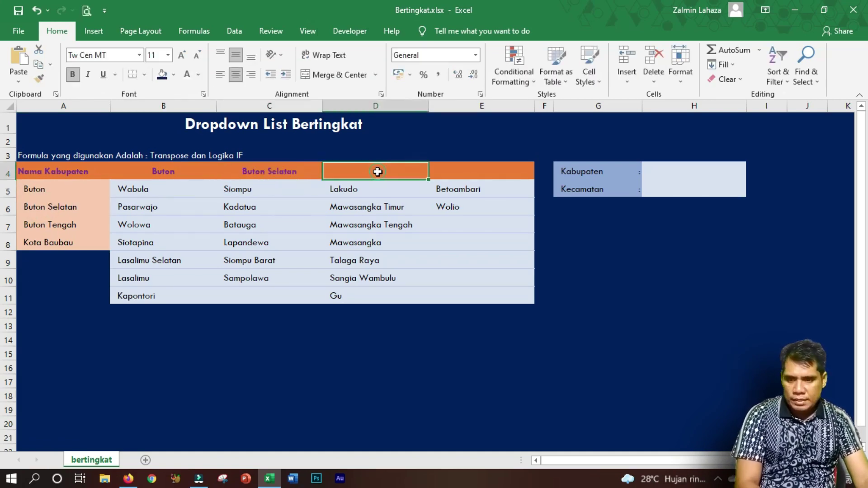
type("=")
left_click(33, 229)
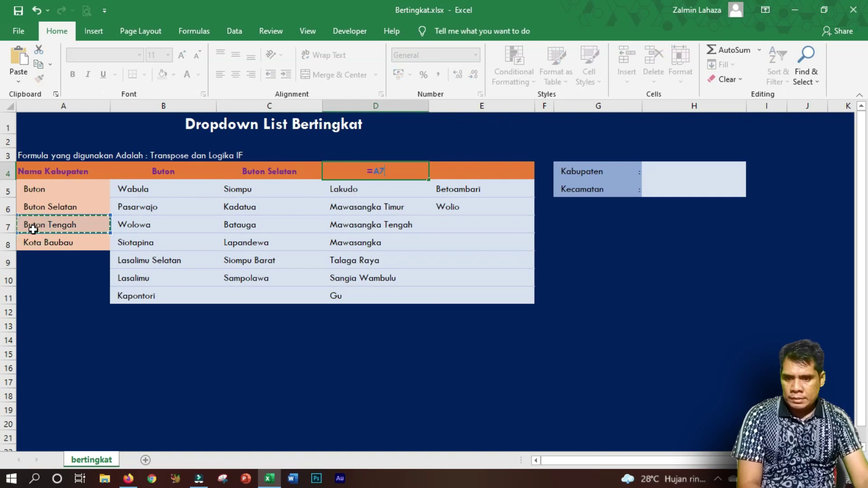
key("Return")
left_click(492, 170)
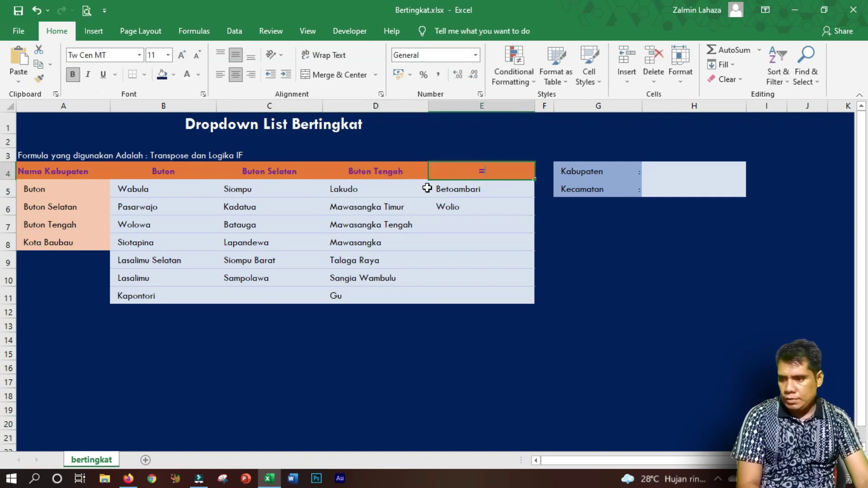
type("=")
left_click(54, 245)
key("Return")
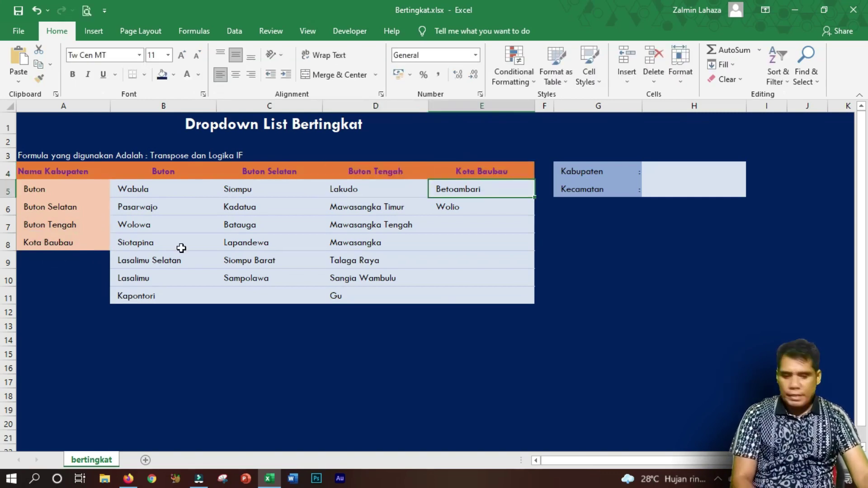
- Delete the direct cell references from the header cells B4, C4, D4 and E4
left_click(148, 176)
key("Delete")
left_click(266, 173)
key("Delete")
left_click(386, 173)
key("Delete")
left_click(482, 178)
key("Delete")
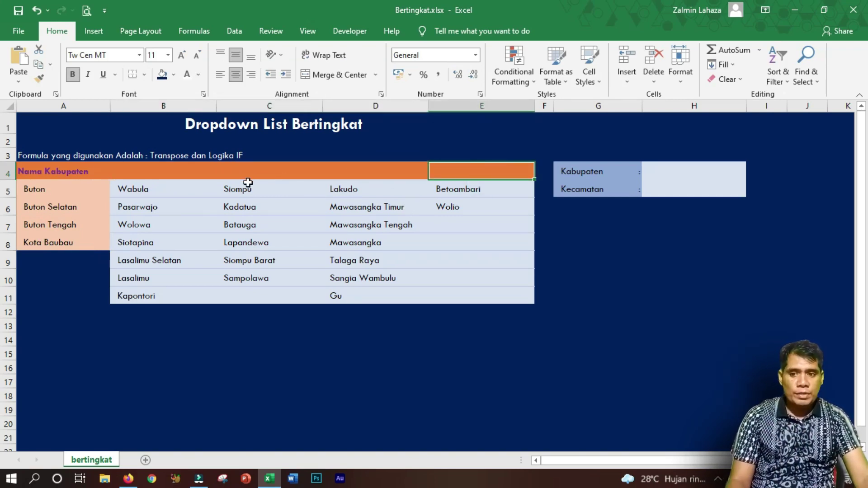
mouse_move(129, 171)
left_mouse_down()
mouse_move(407, 174)
mouse_move(511, 185)
left_mouse_up()
left_click(669, 170)
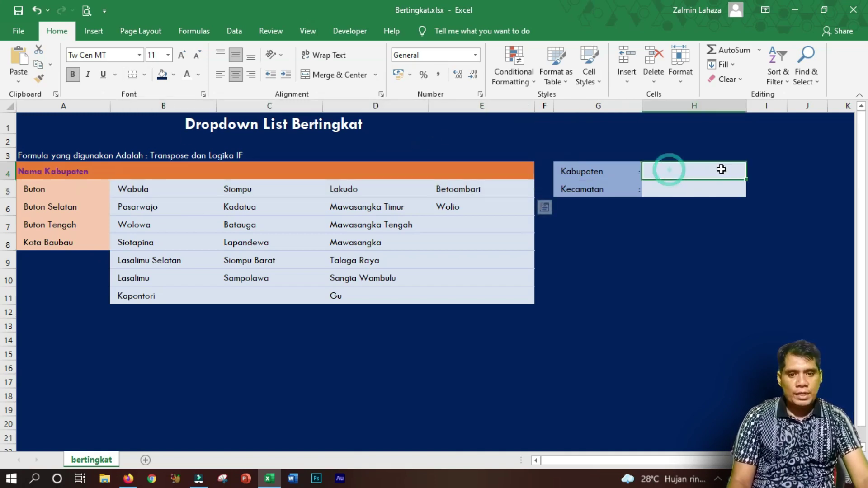
mouse_move(126, 169)
left_mouse_down()
mouse_move(488, 170)
mouse_move(443, 170)
left_mouse_up()
left_click_drag(34, 190, 30, 244)
left_click(40, 189)
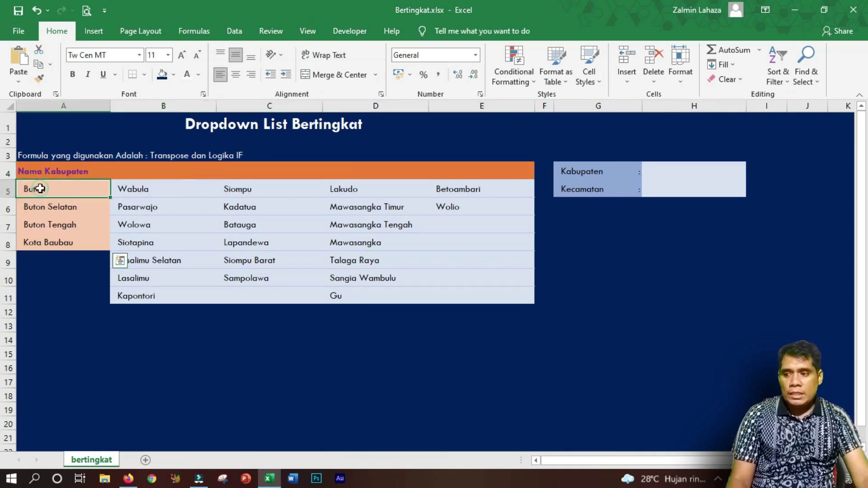
left_click_drag(35, 192, 20, 245)
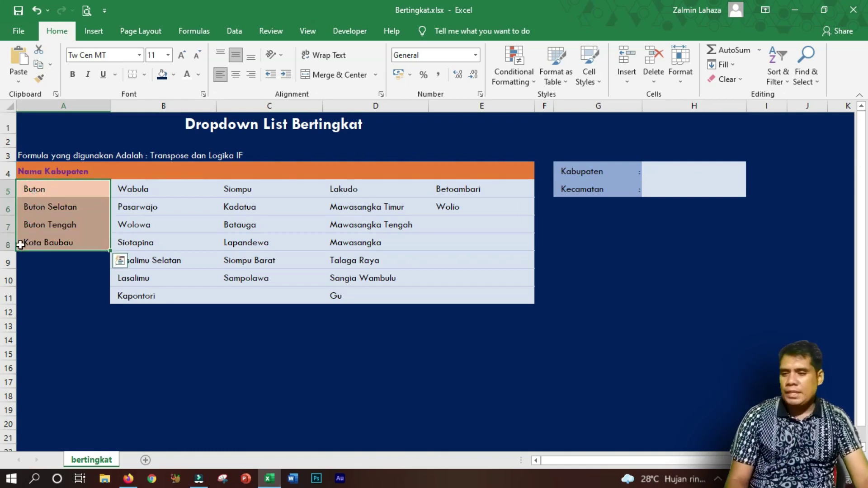
left_click(53, 171)
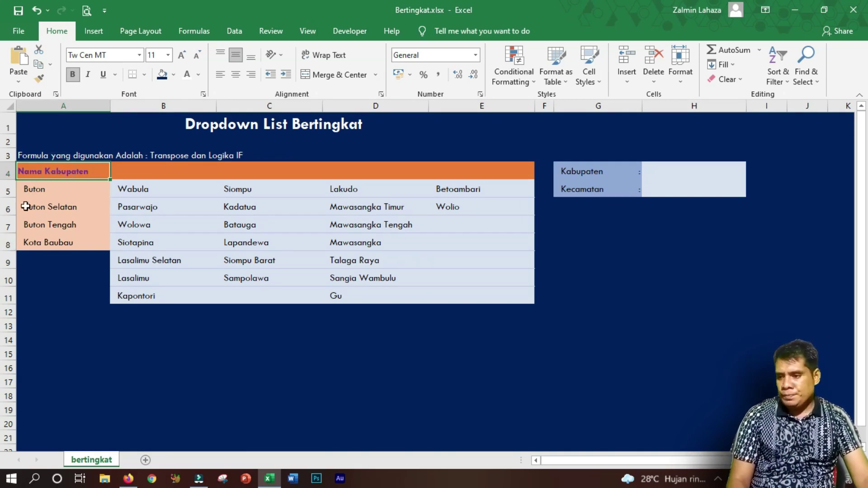
left_click(50, 189)
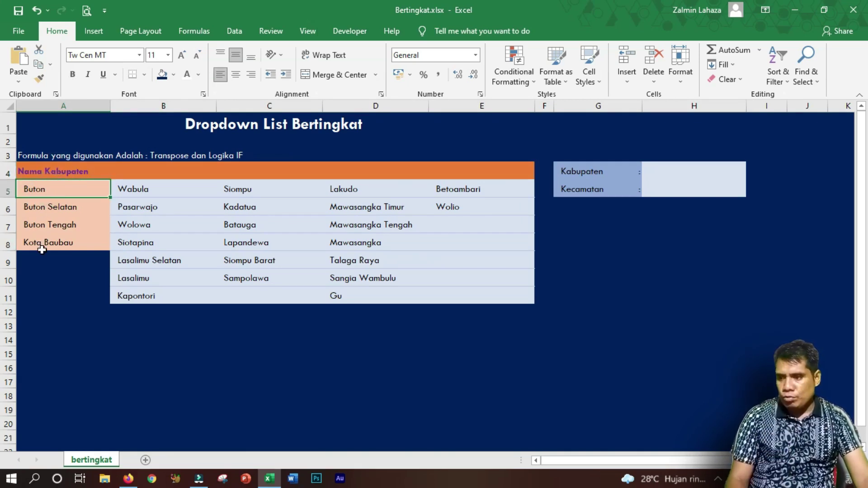
left_click_drag(41, 190, 38, 242)
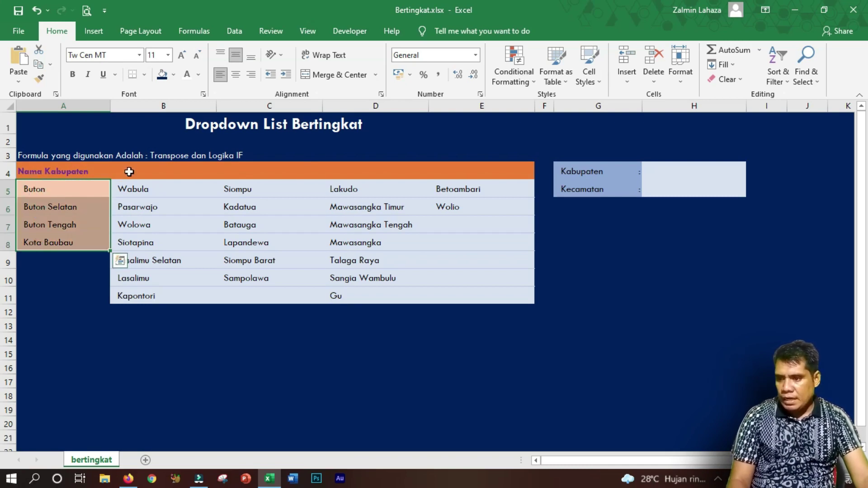
left_click_drag(47, 193, 40, 245)
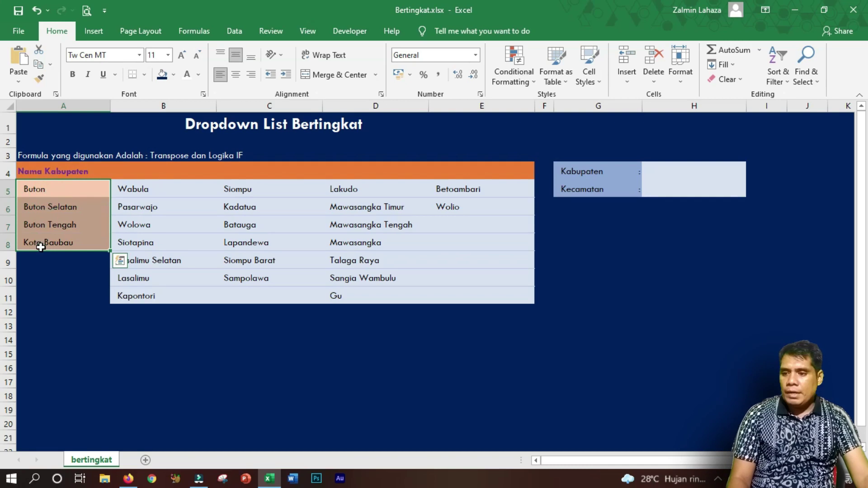
left_click_drag(116, 170, 488, 168)
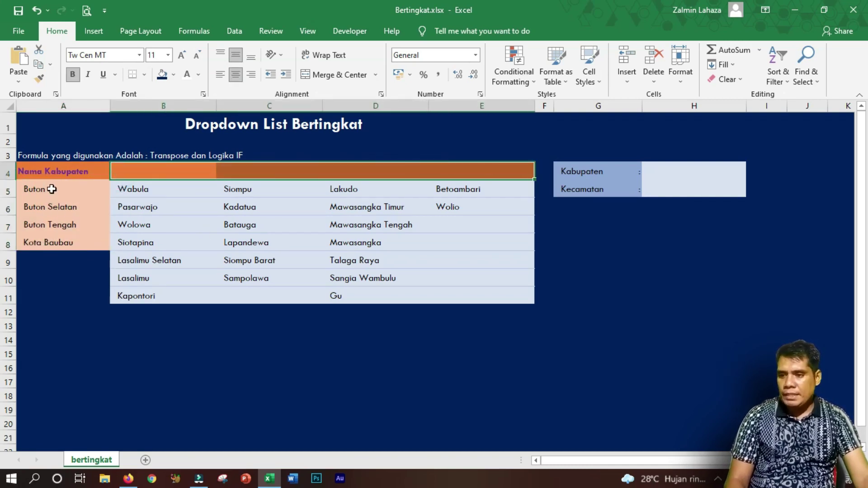
left_click_drag(52, 189, 60, 242)
- Select the empty header range B4:E4 and show the formula bar
left_click_drag(125, 173, 476, 169)
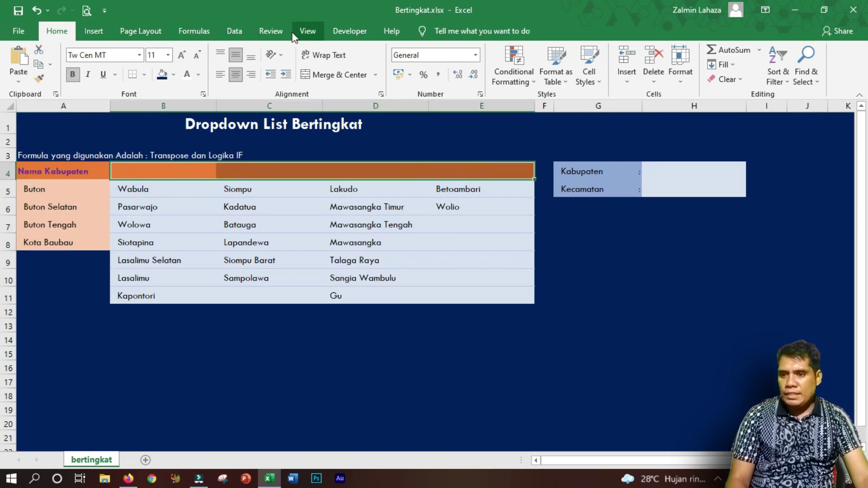
left_click(308, 31)
left_click(193, 55)
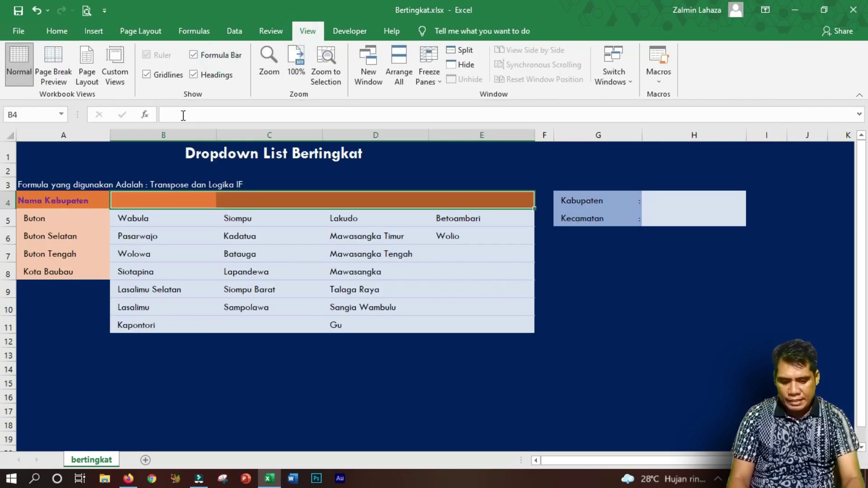
- Enter =TRANSPOSE(A5:A8) as an array formula across the selected header cells B4:E4
left_click(183, 115)
type("=")
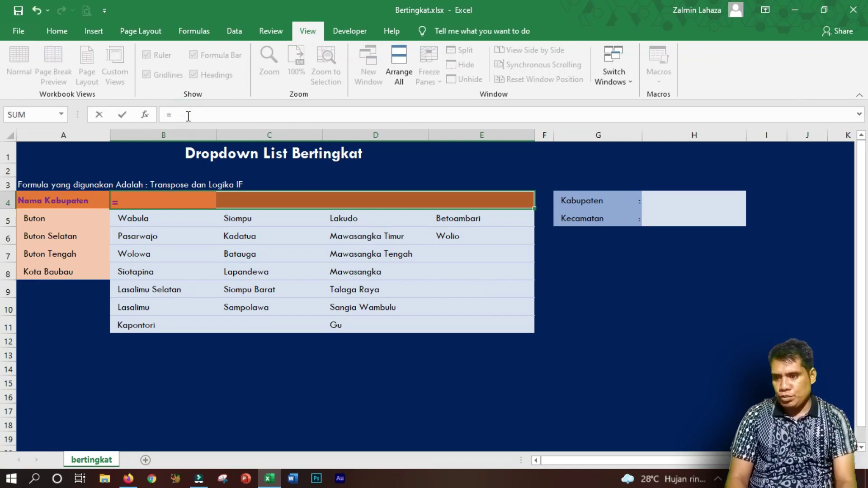
type("tar")
key("BackSpace")
key("BackSpace")
type("ra")
double_click(217, 136)
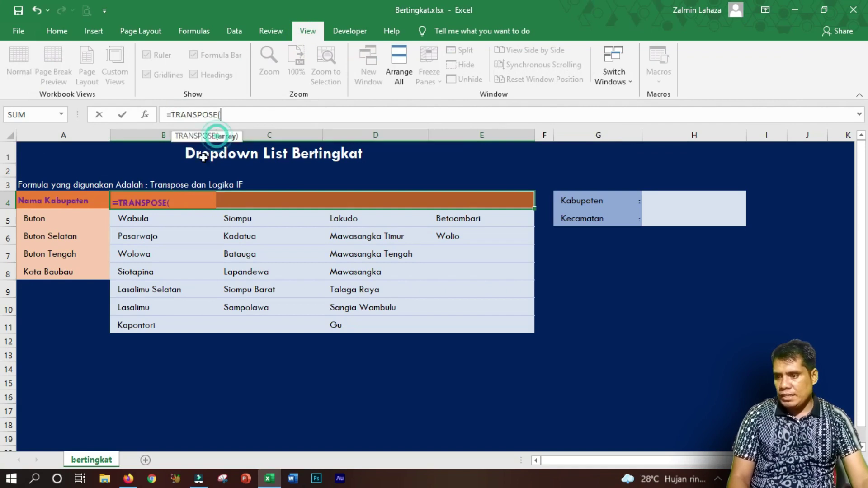
left_click_drag(39, 220, 50, 271)
type(")")
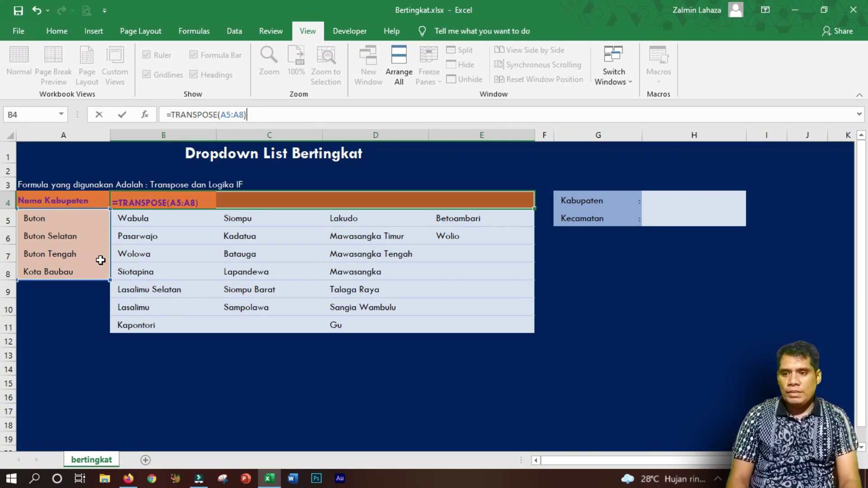
key("ctrl+shift+Return")
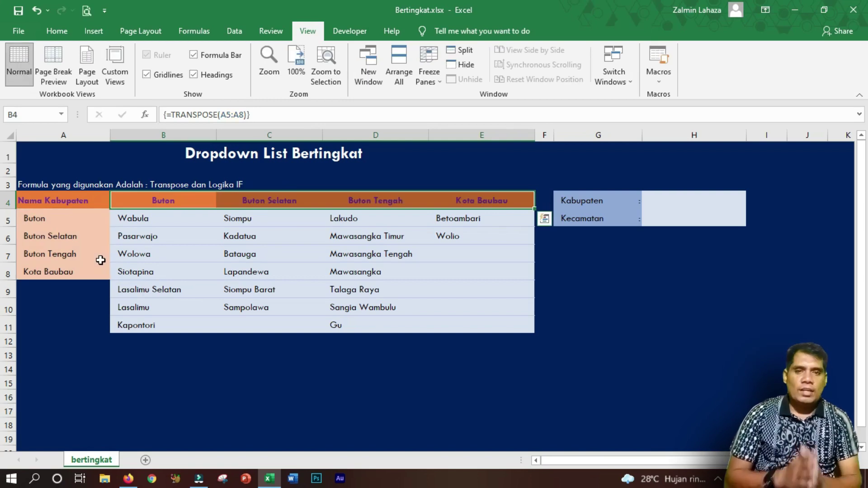
- Examine the array formula in the header cells B4, C4 and D4
left_click(132, 199)
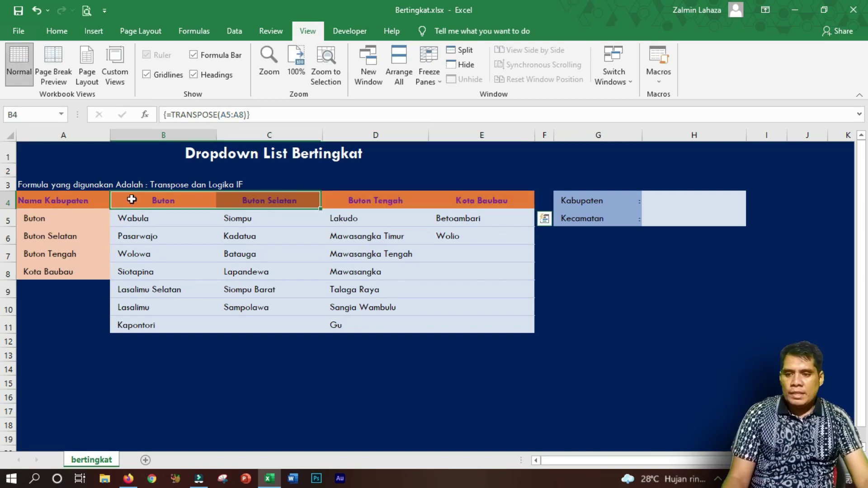
left_click(271, 202)
left_click(352, 199)
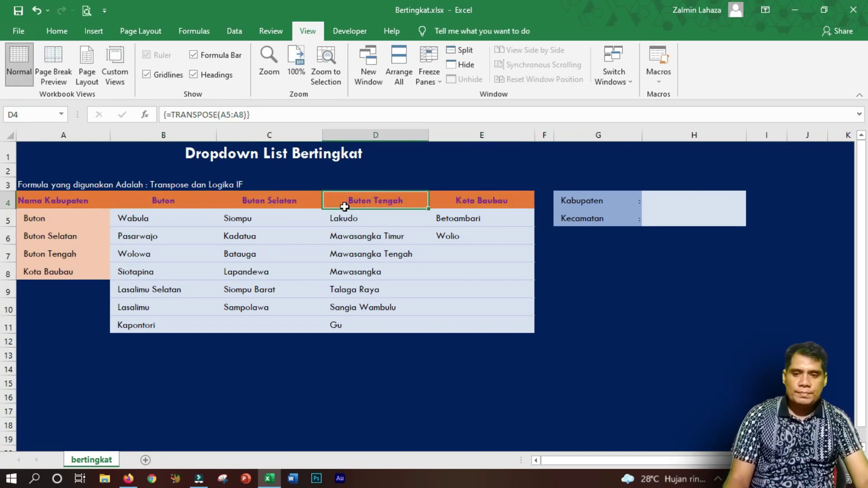
- Try to re-enter the TRANSPOSE formula in E4 alone and to delete that single header cell
double_click(449, 204)
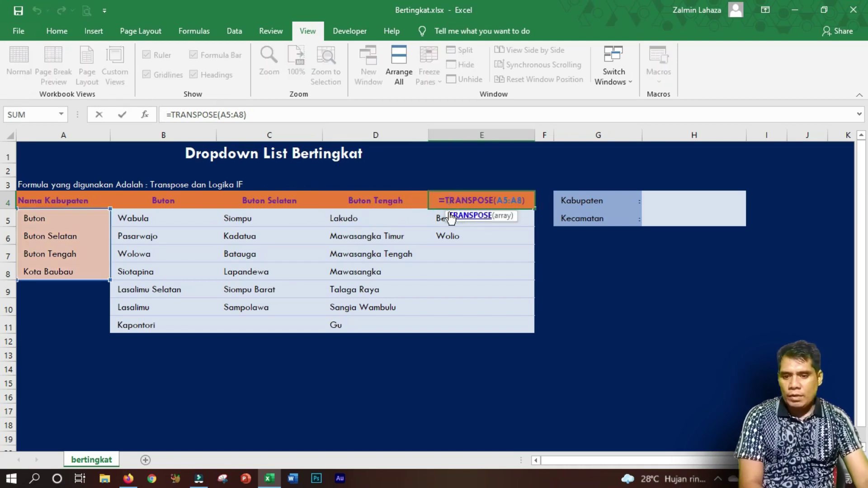
key("Return")
left_click(465, 276)
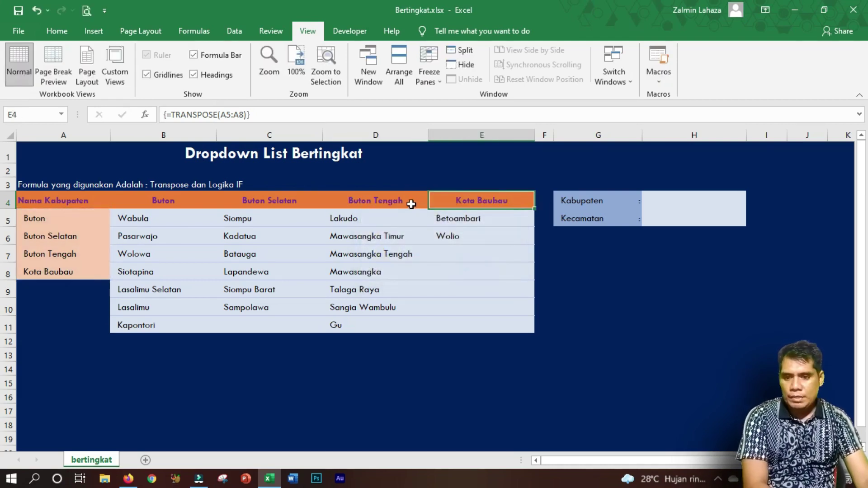
key("Delete")
left_click(429, 276)
left_click(351, 201)
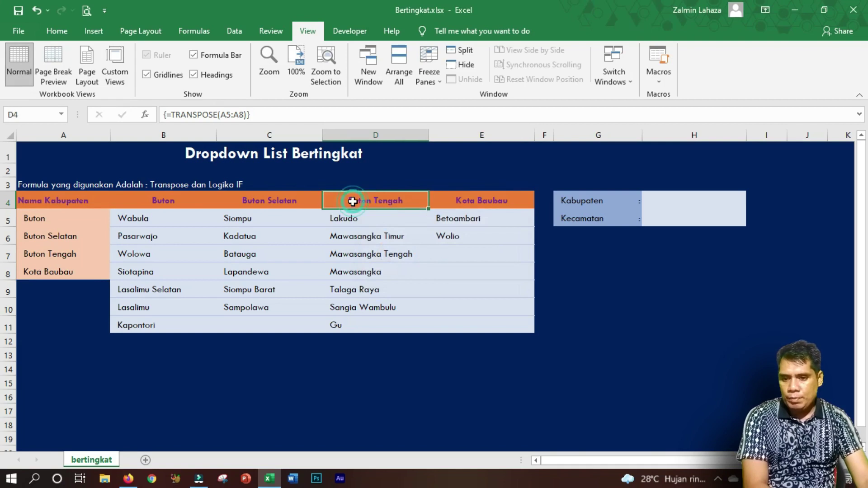
- Try to delete the single header cells D4 and C4 of the transposed array
key("Delete")
left_click(438, 276)
left_click(288, 201)
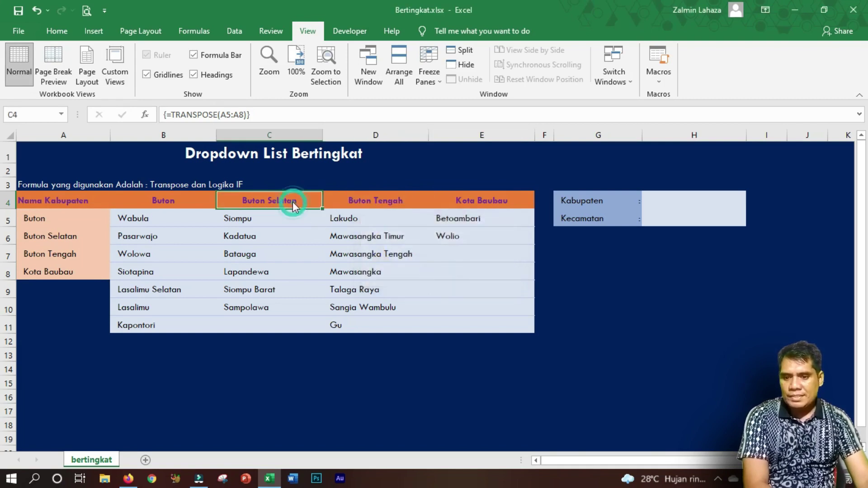
key("Delete")
left_click(444, 277)
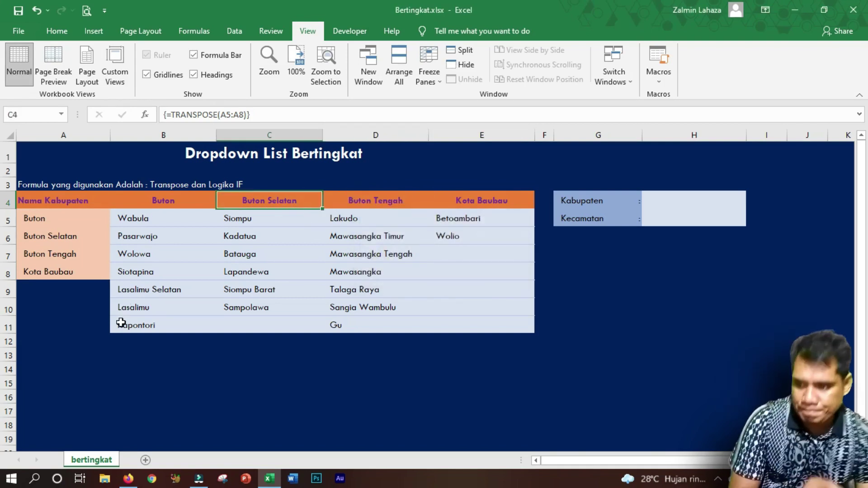
- Clear the Kabupaten names in A5:A8 to test the linked headers, and undo the deletion
left_click(146, 204)
left_click_drag(58, 221, 59, 271)
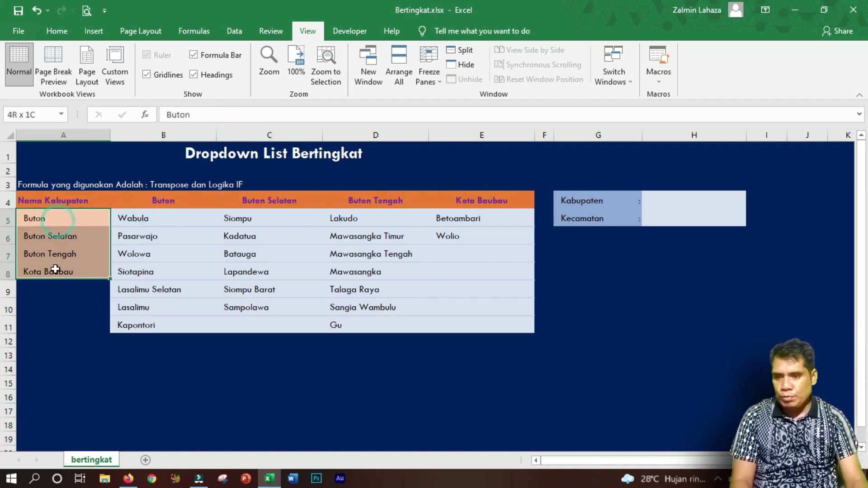
key("Delete")
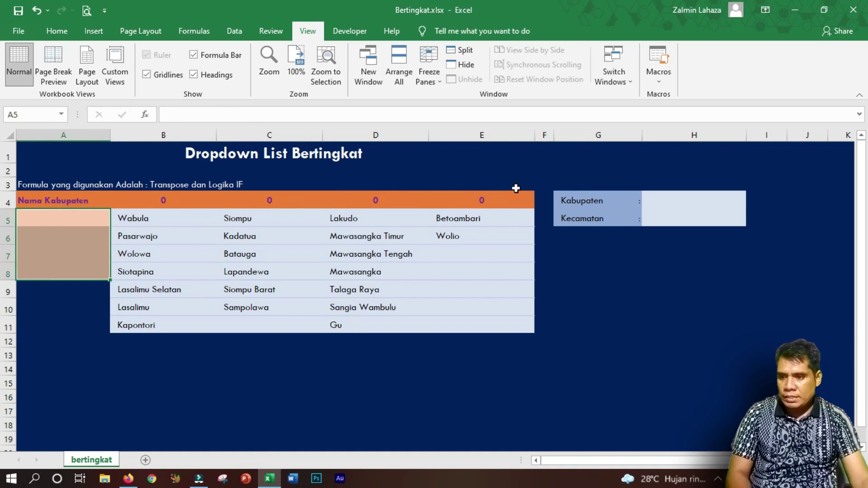
key("ctrl+z")
key("ctrl+q")
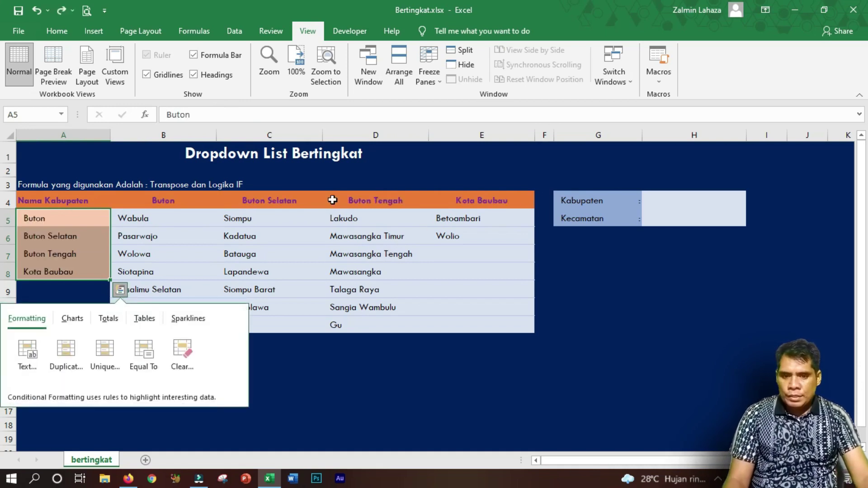
left_click(297, 260)
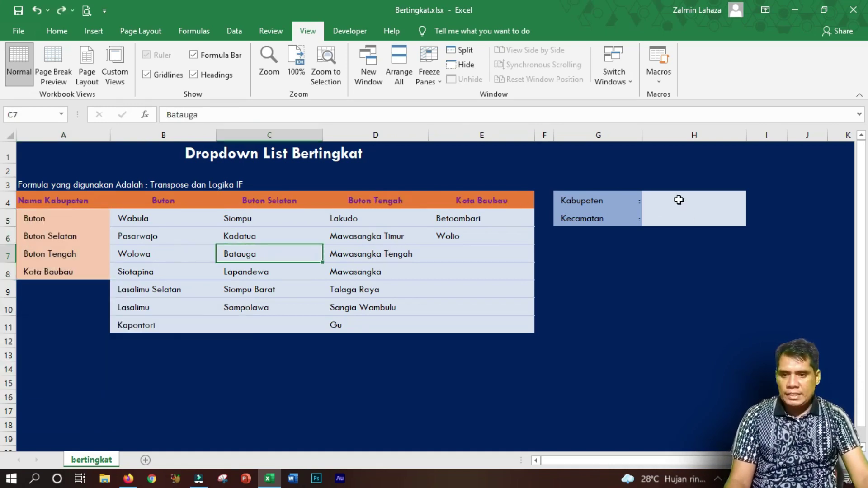
- Add a List data validation to the Kabupaten cell H4 with the source =$B$4:$E$4
left_click(664, 202)
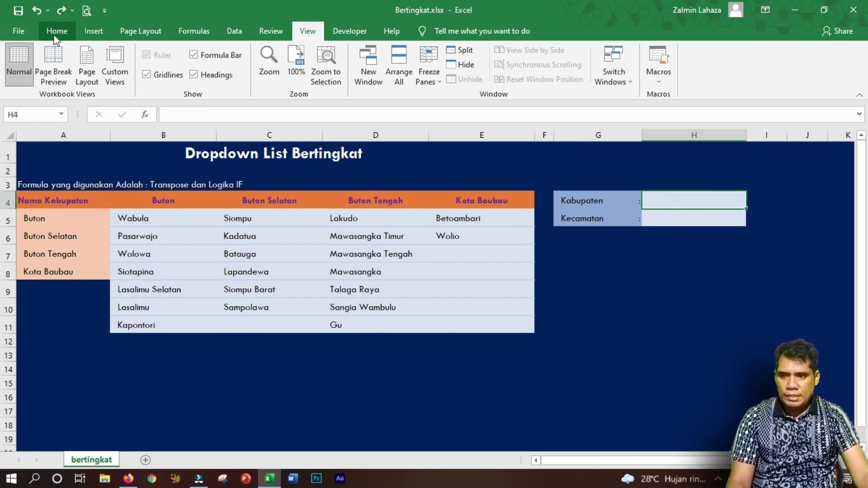
left_click(234, 31)
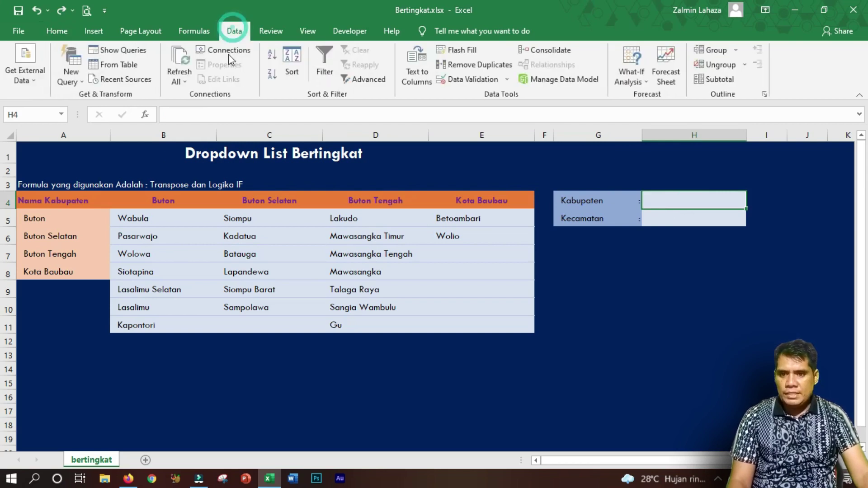
left_click(468, 80)
left_click_drag(472, 216, 278, 105)
left_click(440, 202)
left_click(414, 240)
left_click(267, 213)
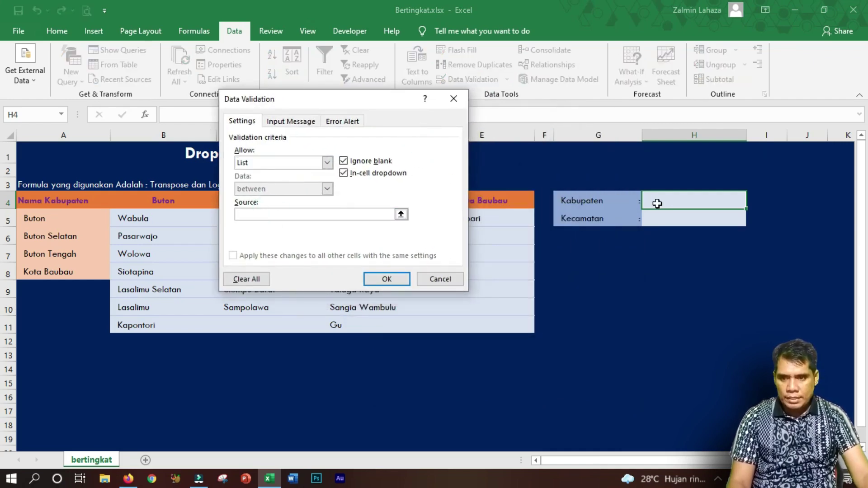
left_click_drag(311, 98, 667, 176)
left_click(182, 202)
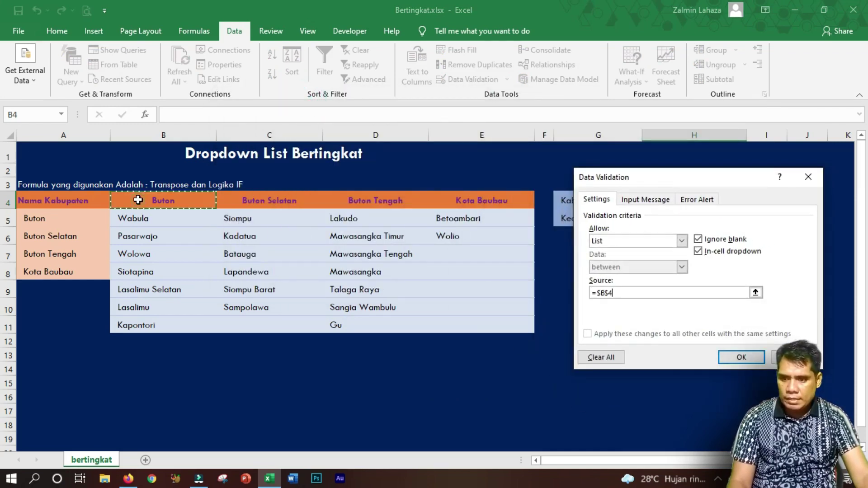
left_click_drag(181, 202, 438, 200)
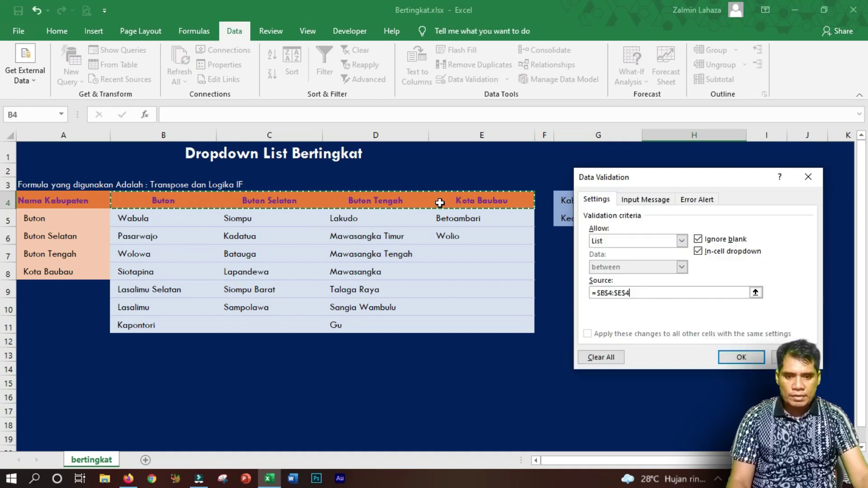
left_click(741, 356)
- Choose Buton Tengah from the dropdown list in the Kabupaten cell H4
left_click(702, 198)
left_click(752, 203)
left_click(736, 229)
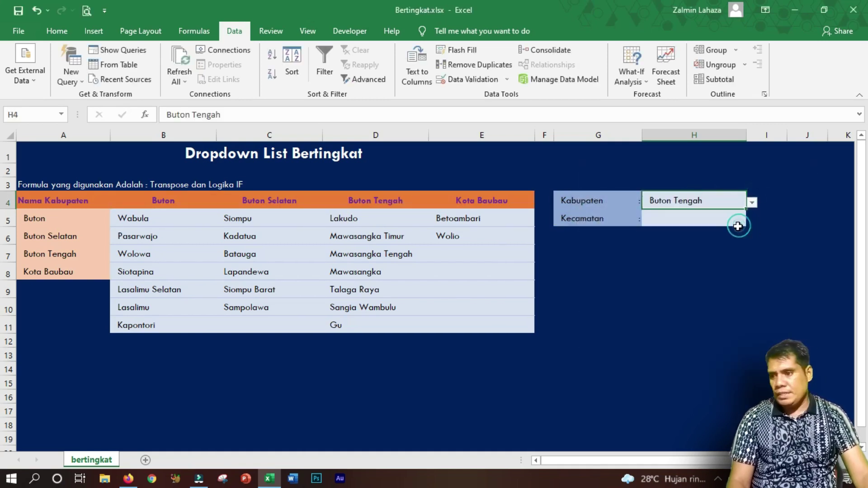
- Replace the names in A5:A8 with Barang A, Barang B, Barang C and Baran D
left_click(64, 224)
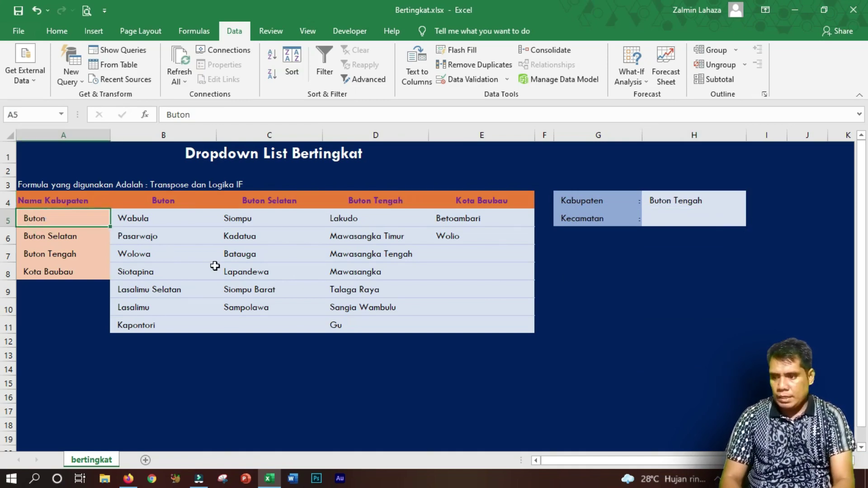
type("Barang A")
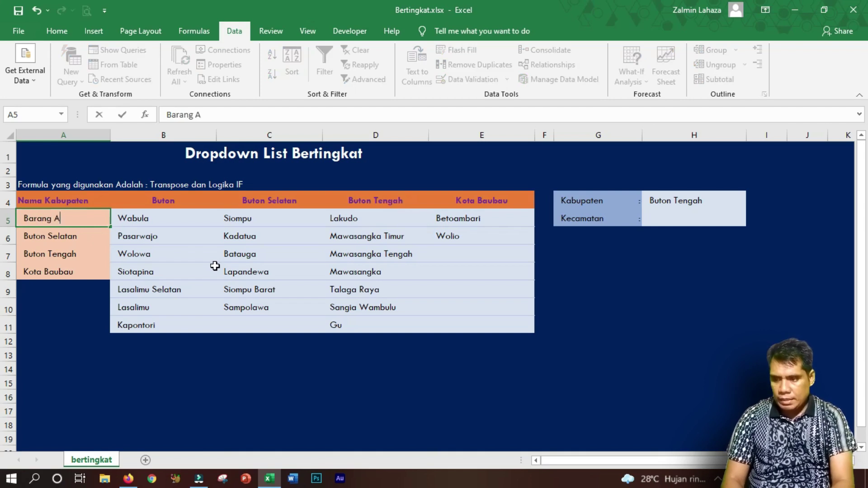
key("Return")
type("Barang B")
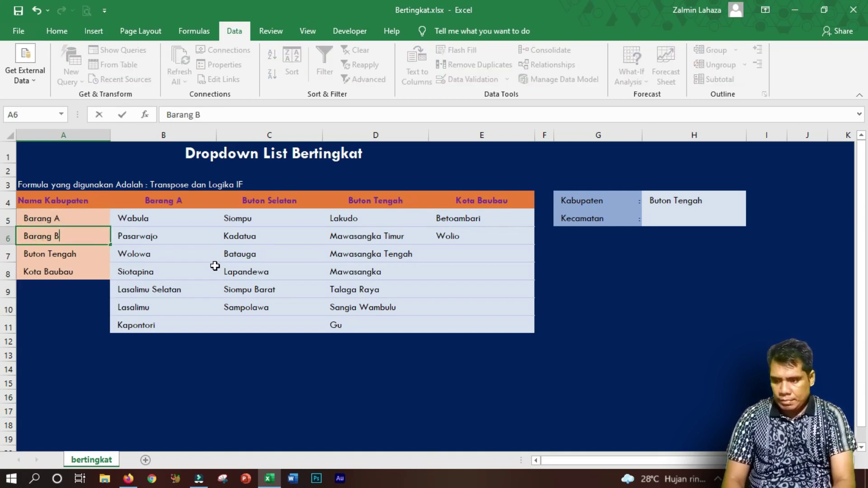
key("Return")
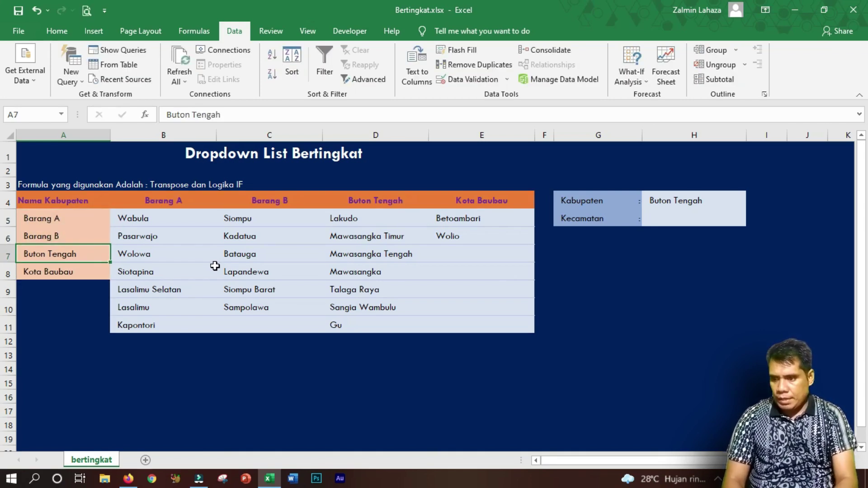
type("Barang B")
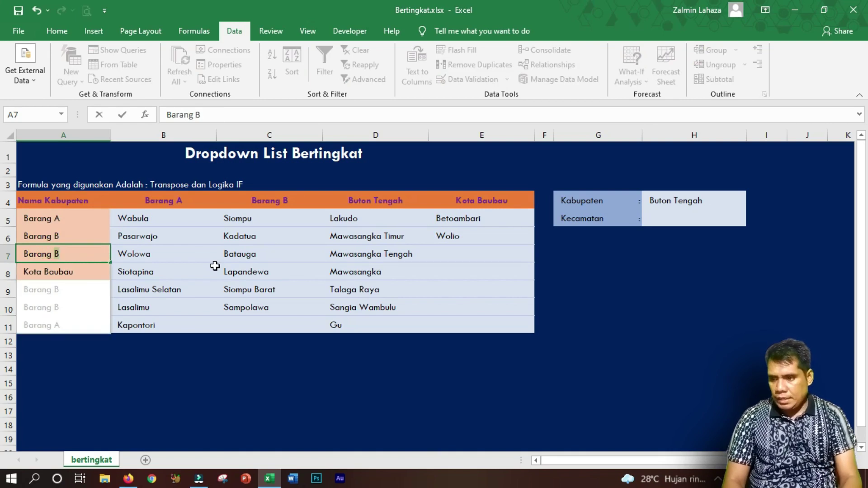
key("BackSpace")
type("C")
key("Return")
type("Baran")
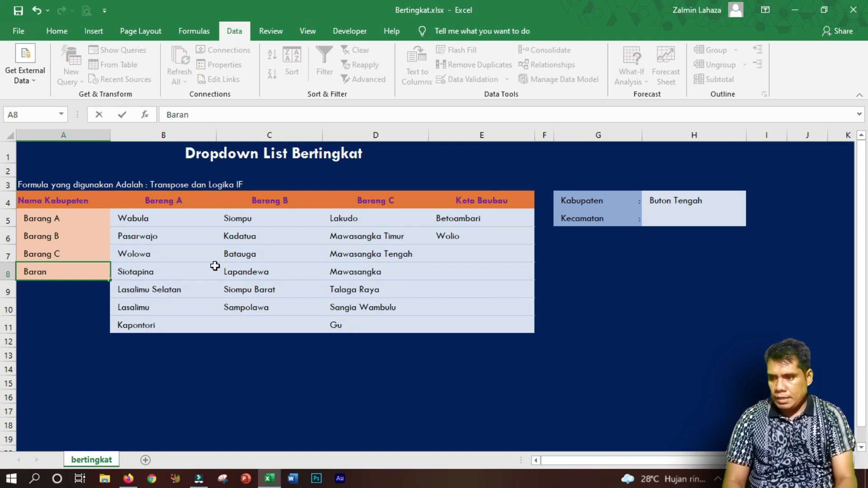
key("Return")
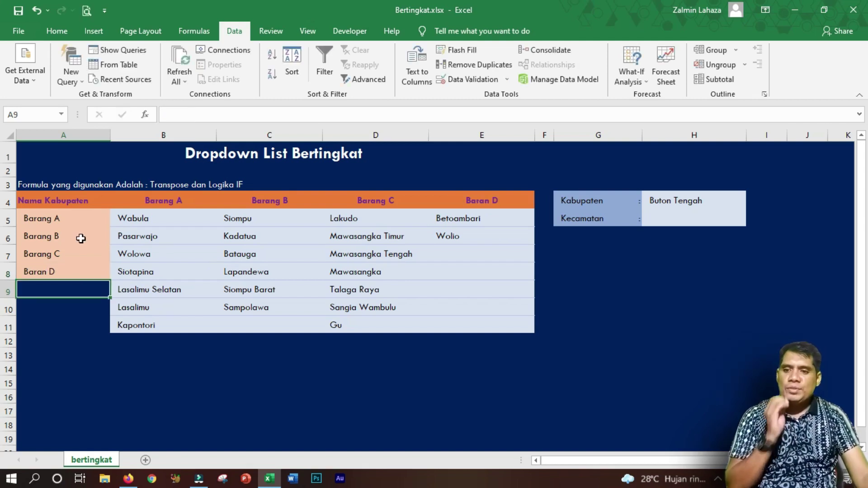
- Choose Baran D from the Kabupaten dropdown in H4 and reopen its list of options
left_click(734, 200)
left_click(751, 202)
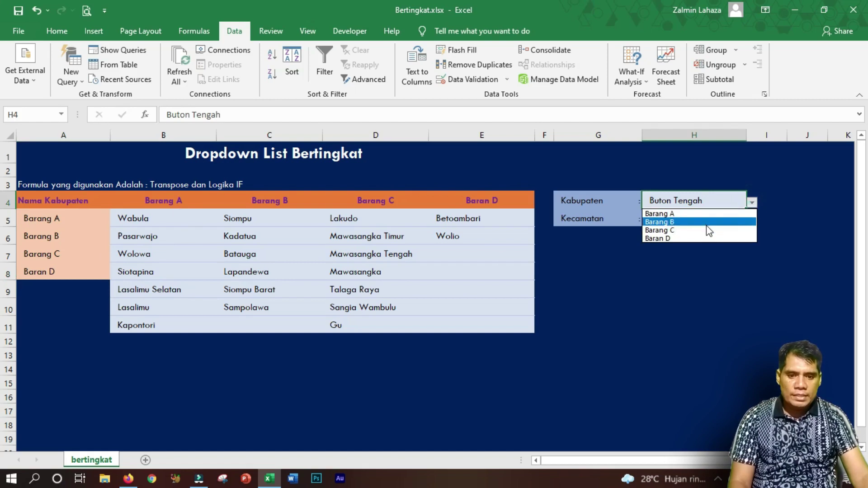
left_click(702, 238)
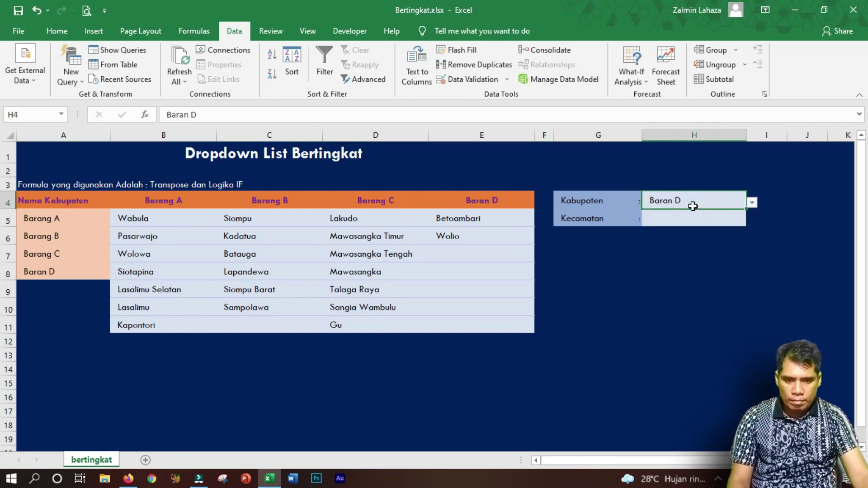
left_click(751, 202)
left_click(677, 292)
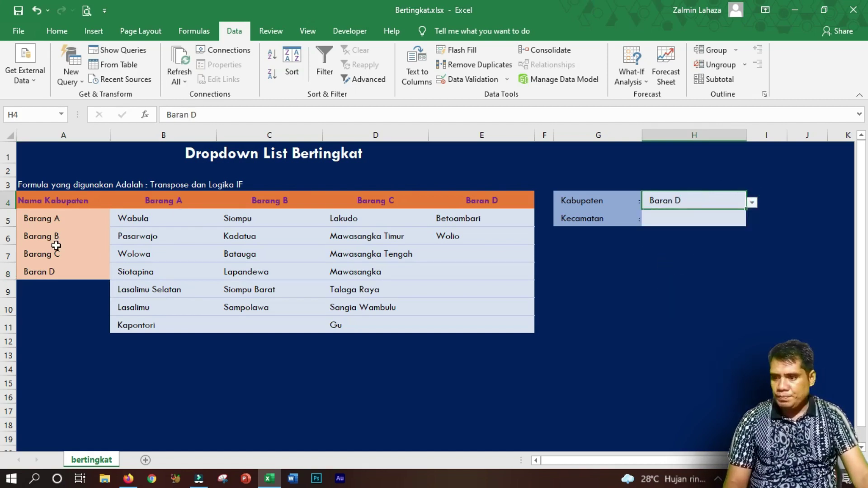
- Undo the test selection in H4 and the replacement names entered in A5:A8
key("ctrl+z")
key("ctrl+z")
key("ctrl+z")
key("ctrl+z")
key("ctrl+z")
left_click(253, 307)
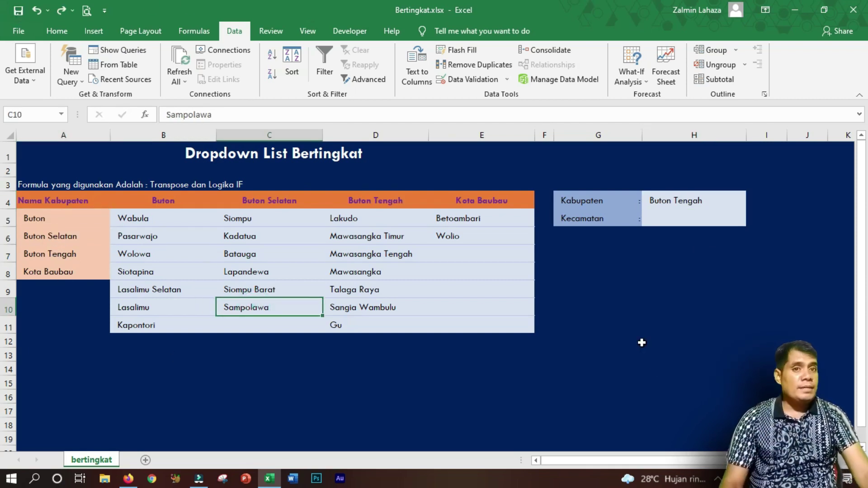
- Compare the Kabupaten choice in H4 with the Kecamatan lists in B5:B11 and C5:C11
left_click(658, 215)
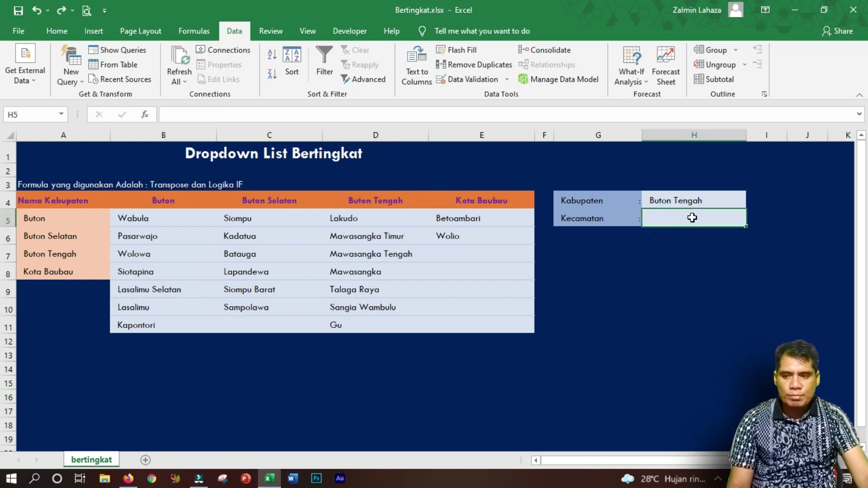
left_click(666, 200)
left_click(179, 200)
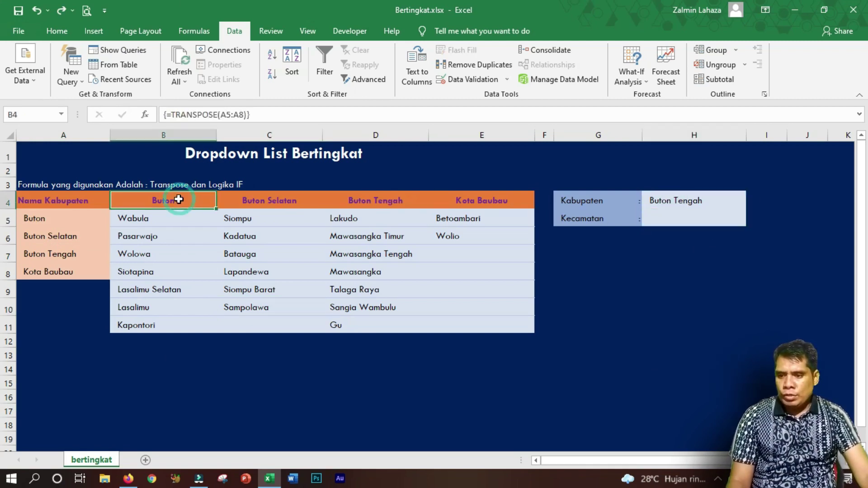
left_click_drag(160, 219, 149, 323)
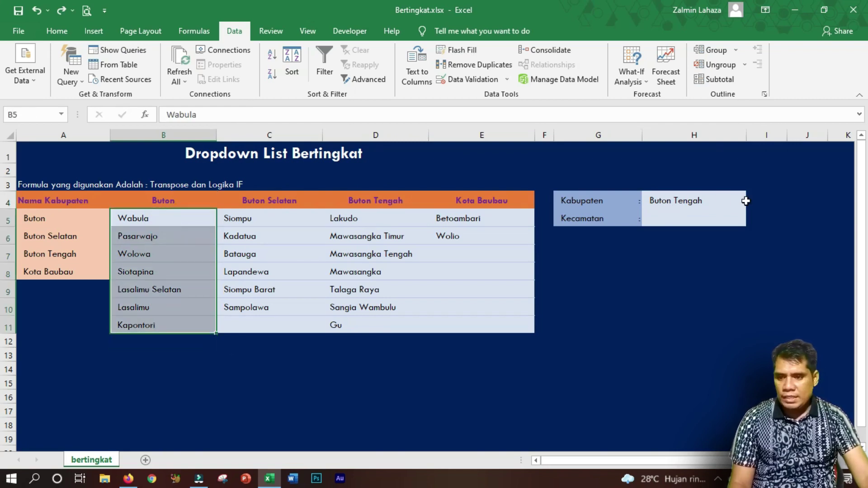
left_click(680, 201)
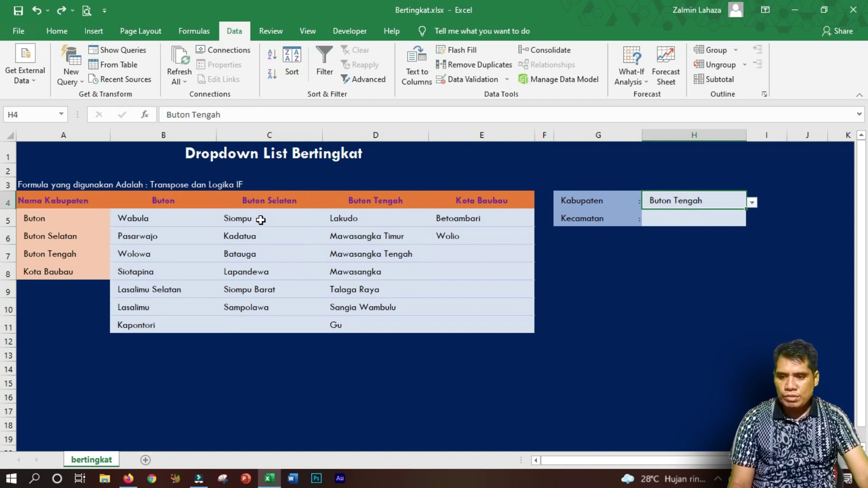
left_click_drag(260, 220, 253, 322)
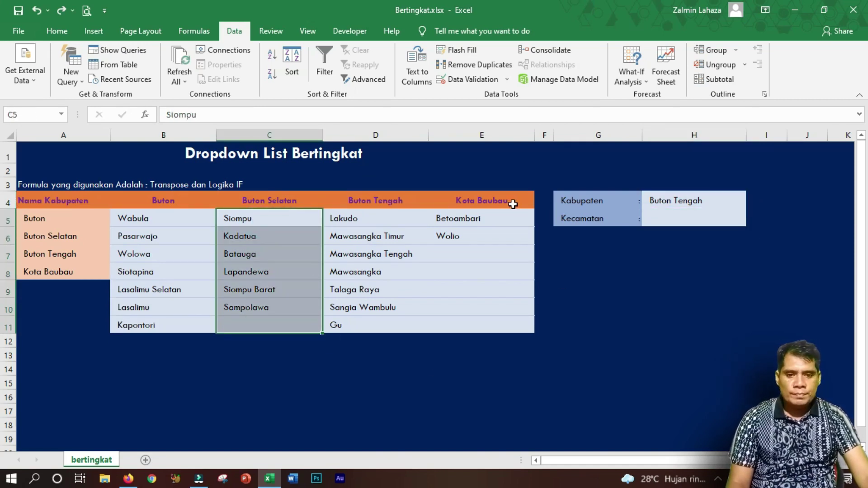
left_click(728, 220)
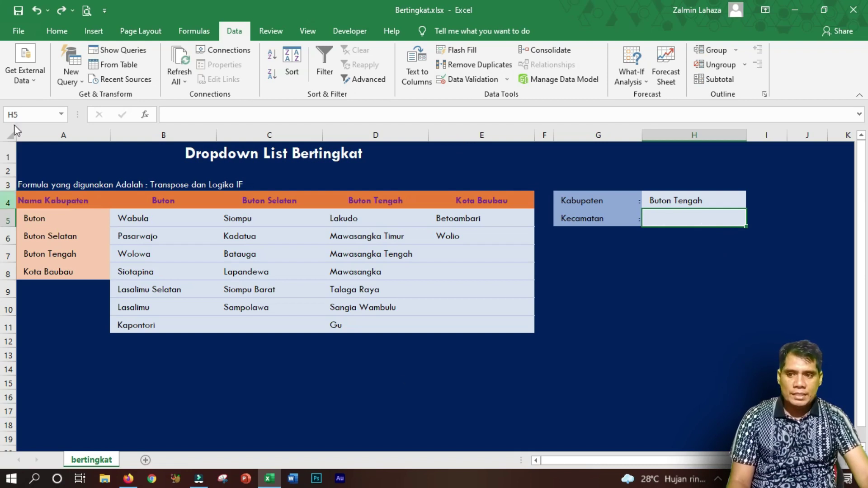
left_click(234, 31)
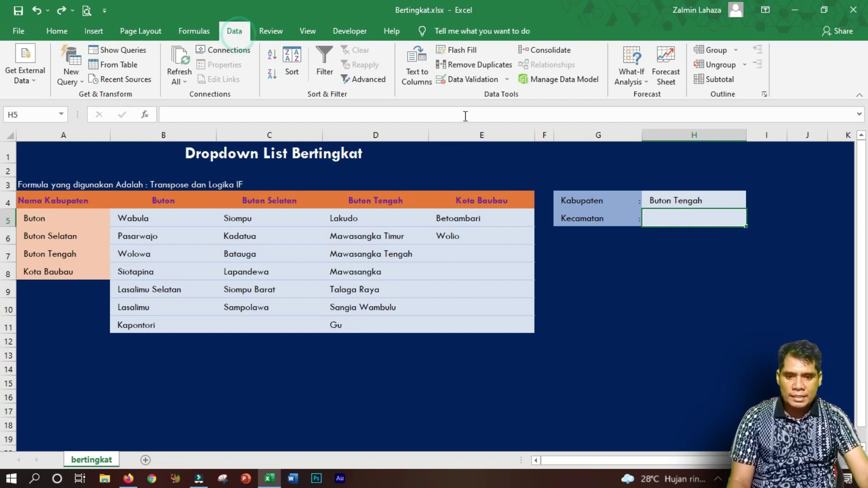
left_click(478, 81)
left_click_drag(664, 176, 525, 66)
left_click(511, 134)
left_click(475, 171)
left_click(577, 199)
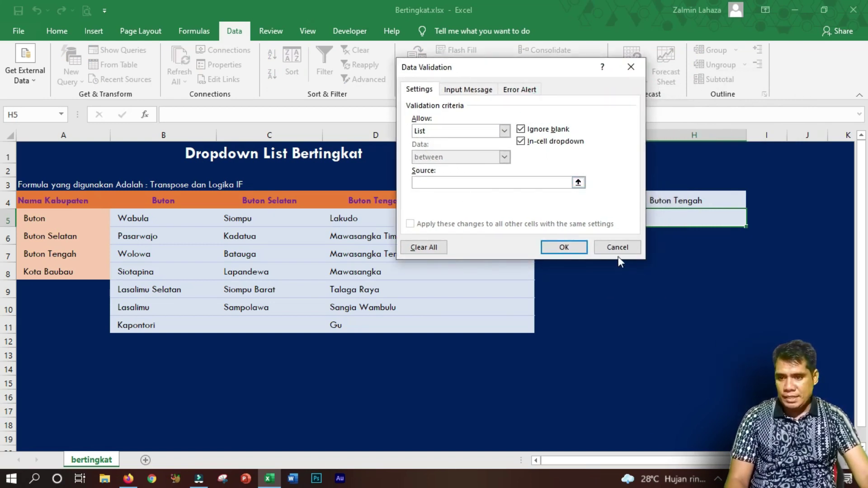
left_click(615, 247)
- Start an IF formula in C13 that returns B5:B11 when H4 equals B4: =if(H4=B4;B5:B11;)
left_click(280, 353)
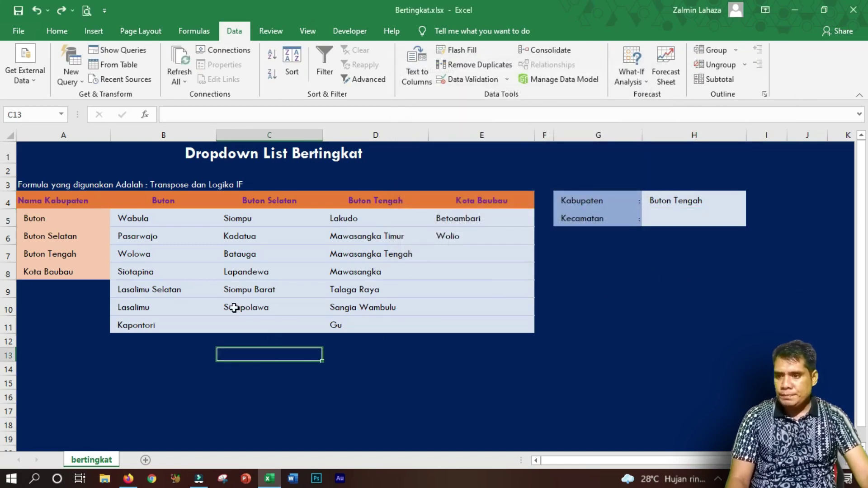
left_click(178, 115)
type("=")
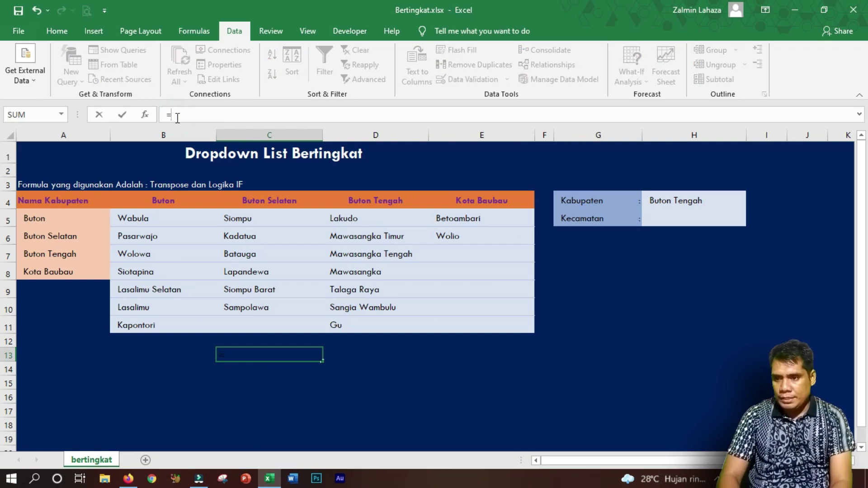
type("if")
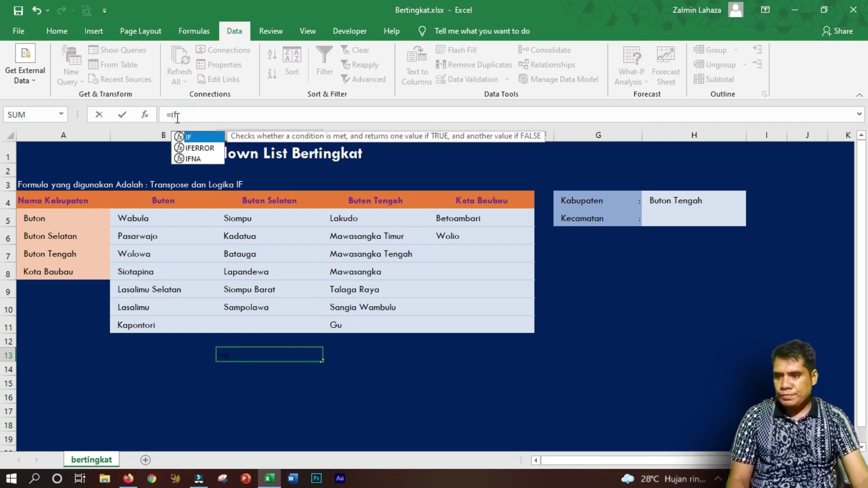
type("(")
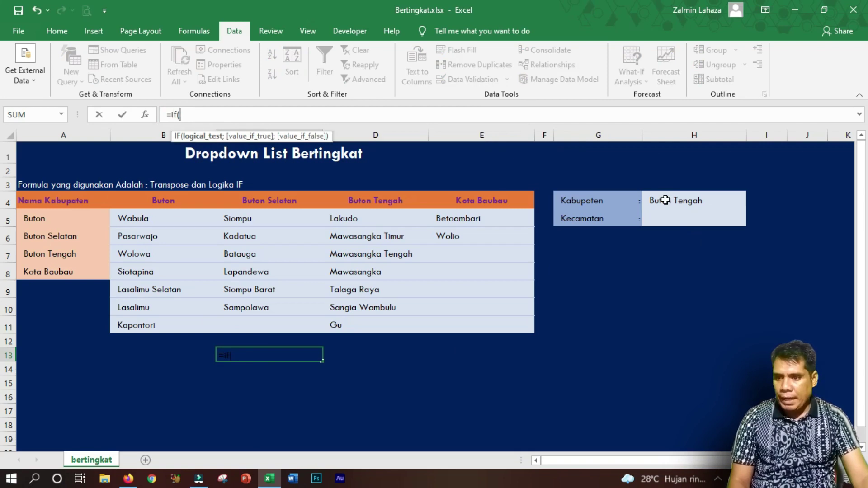
left_click(664, 200)
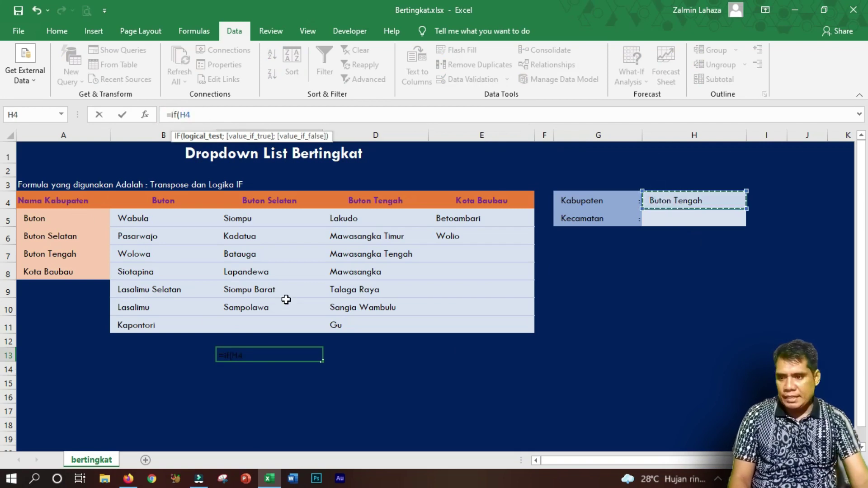
type("=")
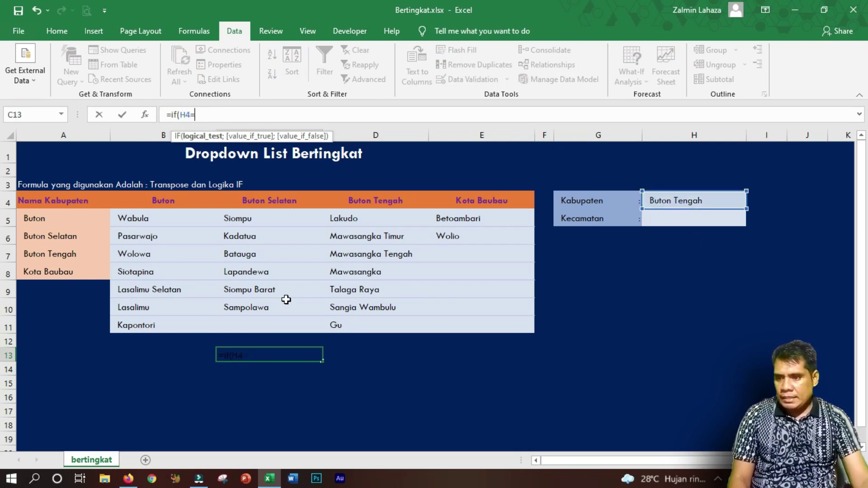
left_click(157, 201)
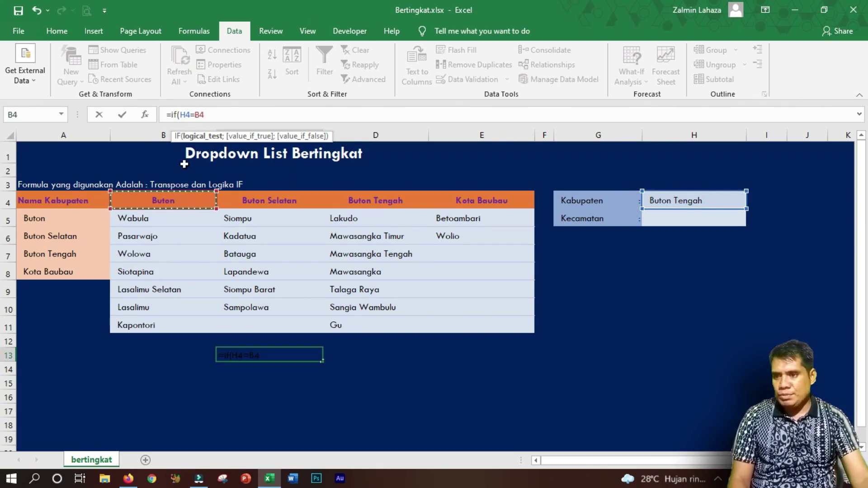
type(";")
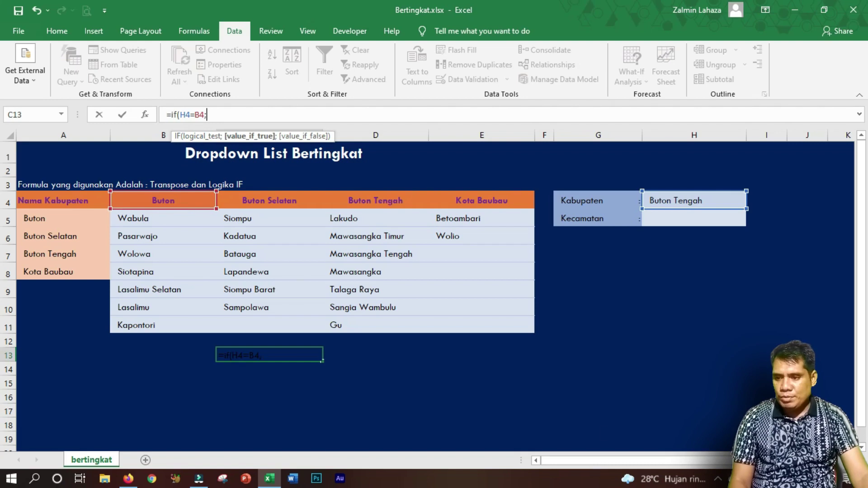
left_click_drag(142, 217, 145, 327)
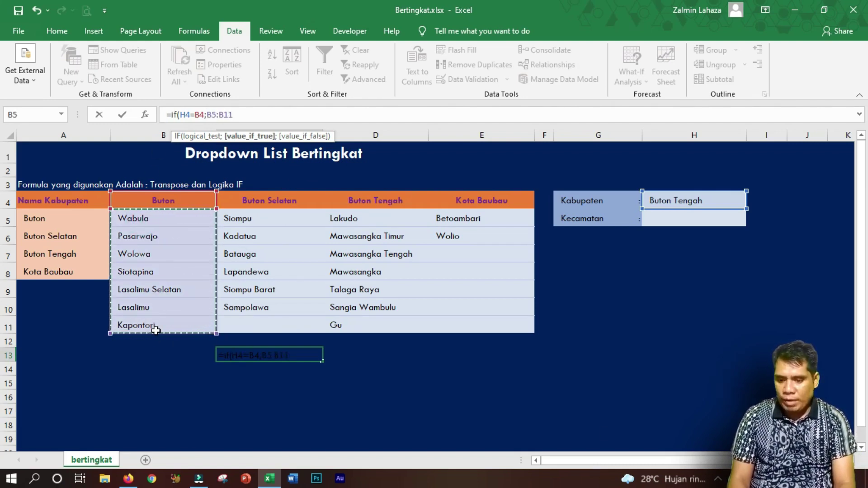
type(";")
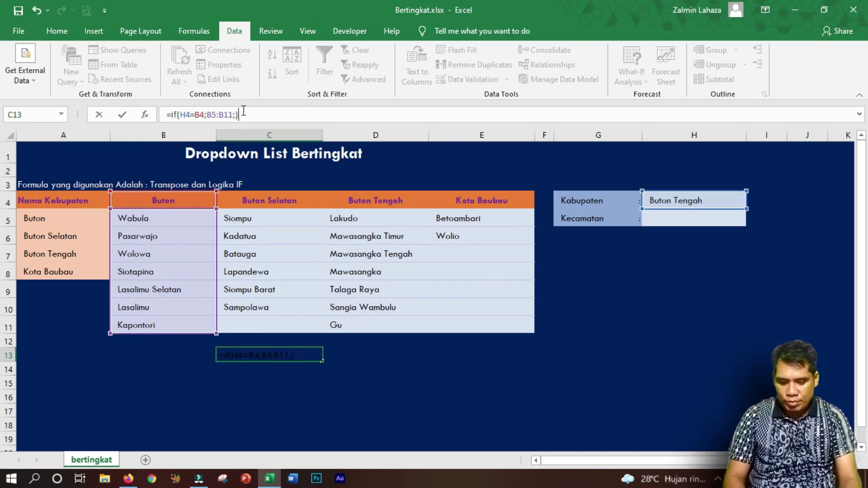
type(")")
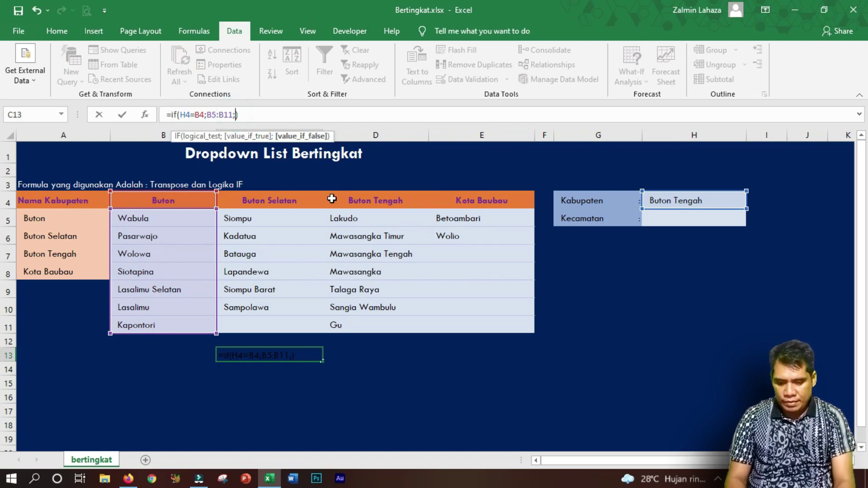
- Nest a second IF as the false value in the C13 formula, returning C5:C11 when H4 equals C4
type("if(")
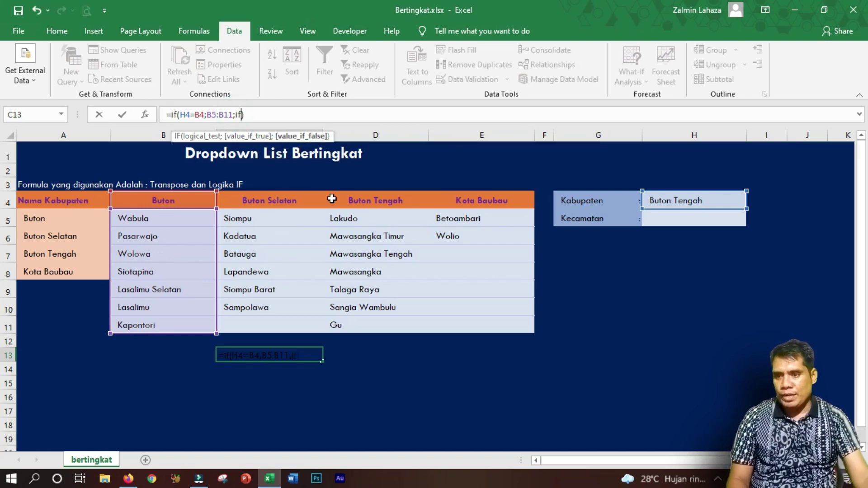
type(")")
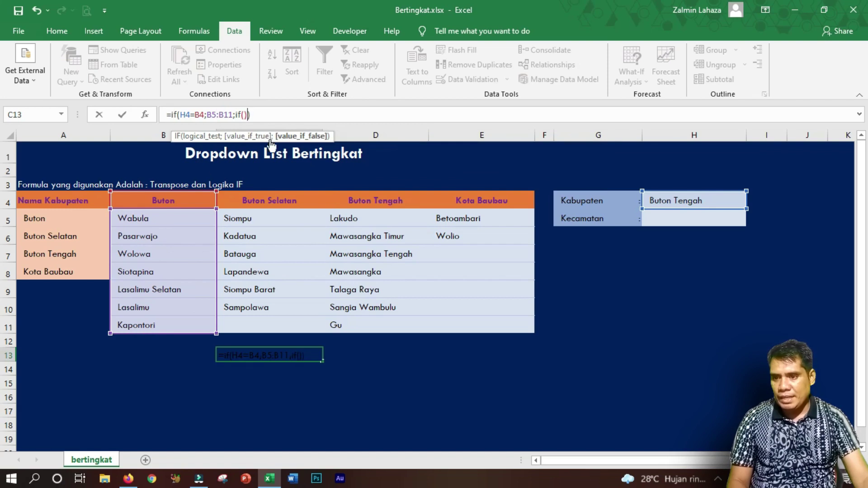
left_click(245, 115)
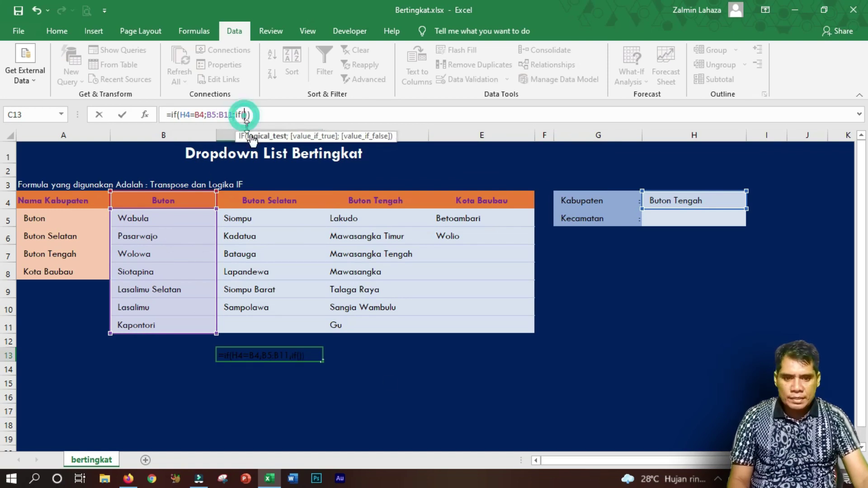
left_click(665, 200)
type("=")
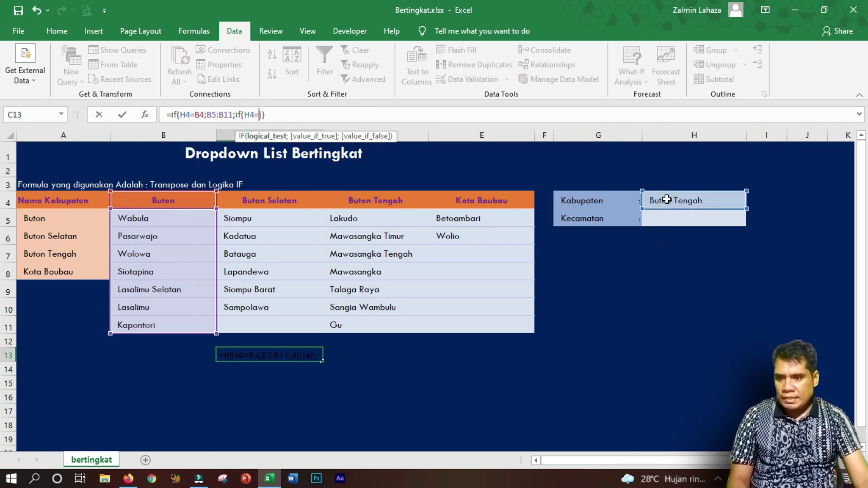
left_click(259, 201)
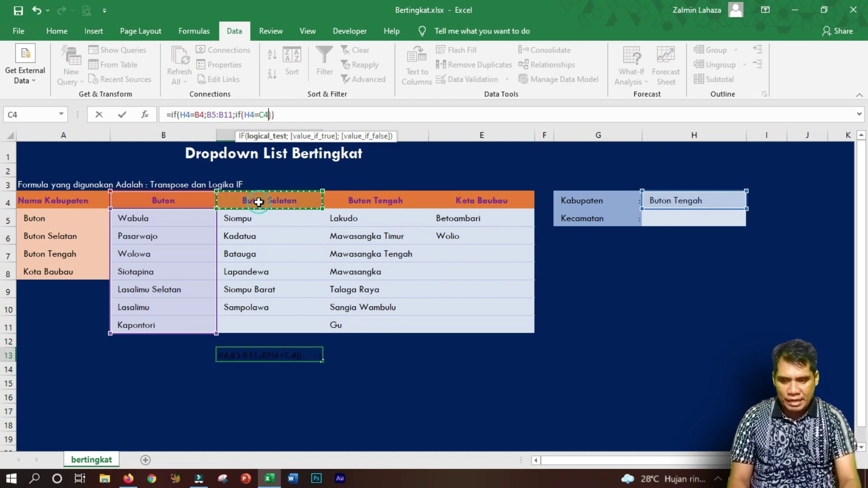
type(";")
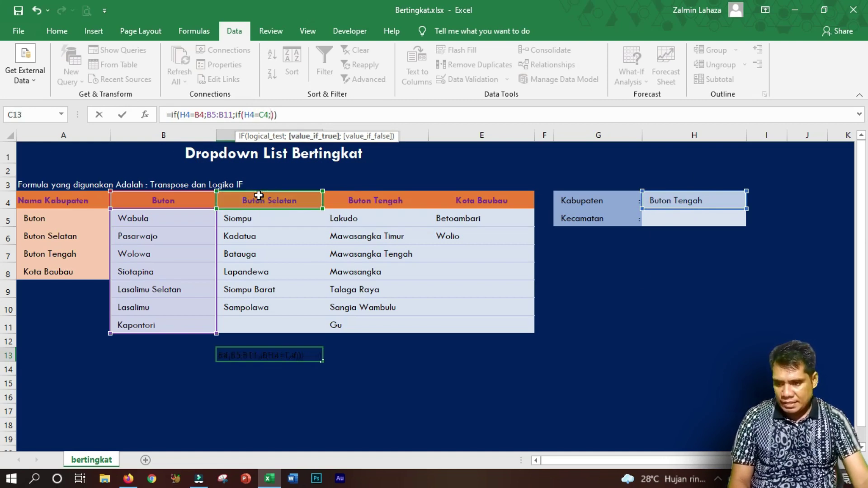
left_click_drag(244, 219, 240, 323)
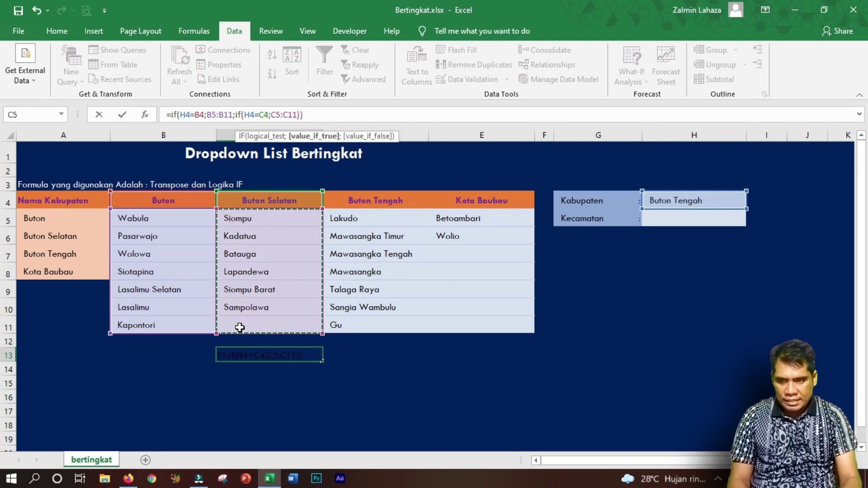
type(";")
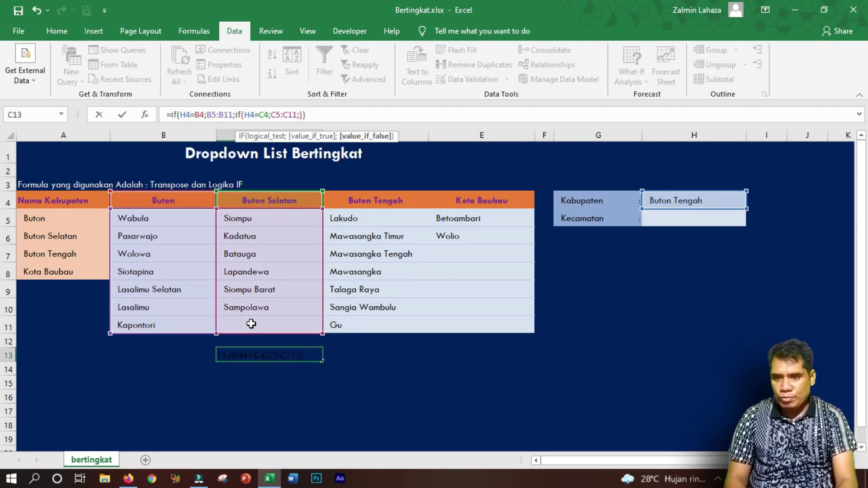
- Nest a third IF in the C13 formula that returns D5:D11 when H4 equals D4
type("if()")
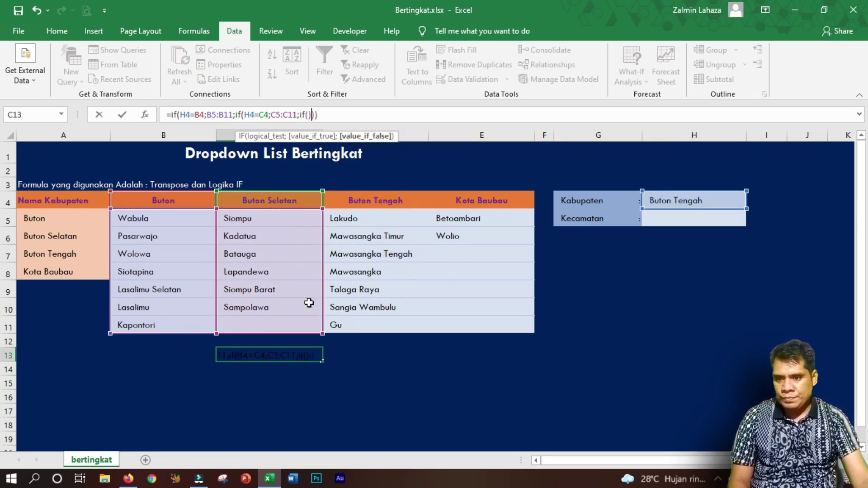
left_click(307, 116)
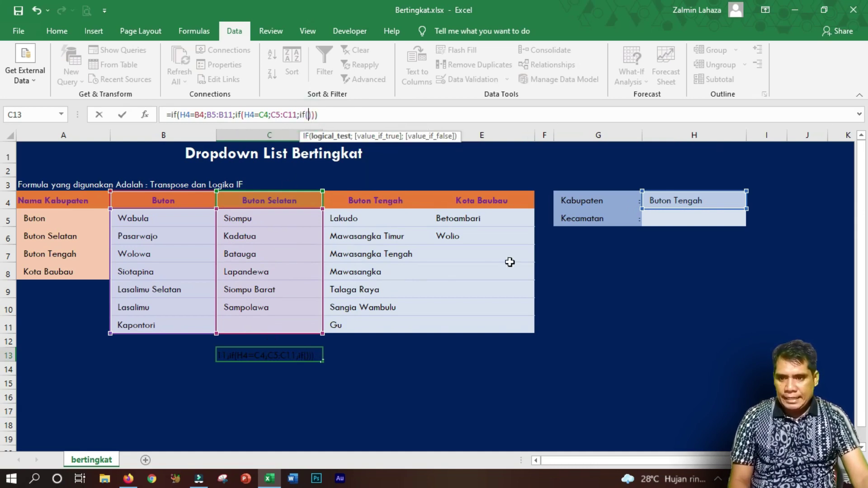
left_click(660, 201)
type("=")
left_click(370, 199)
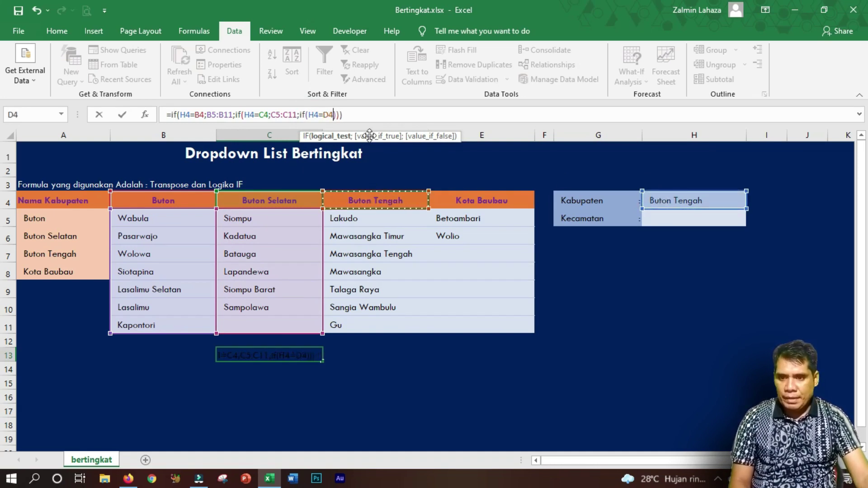
type(";")
left_click_drag(360, 218, 348, 329)
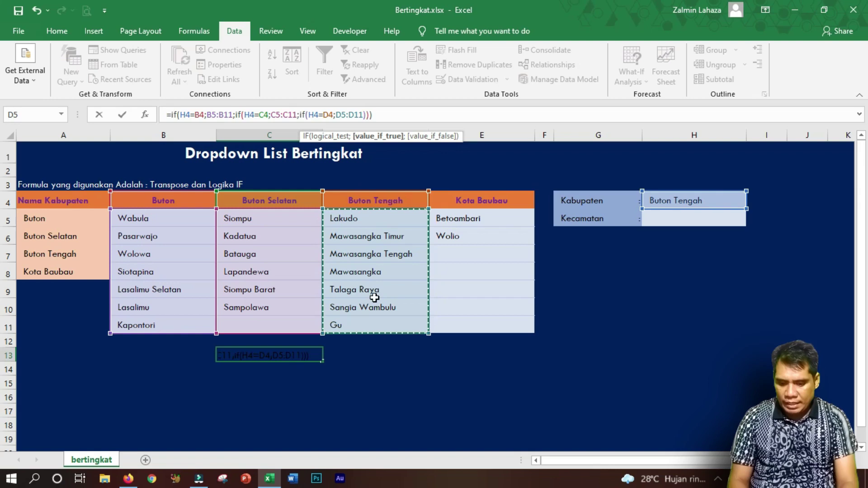
- Nest a fourth IF in the C13 formula that returns E5:E11 when H4 equals E4
type(";if(")
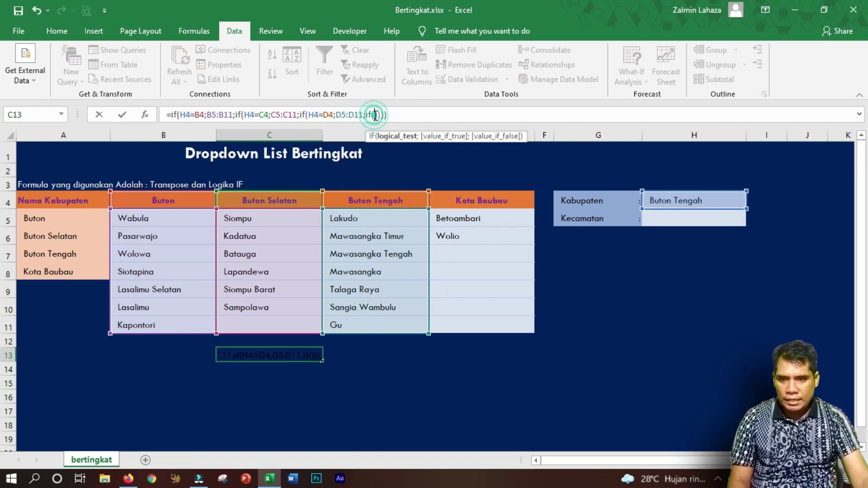
left_click(666, 200)
type("=")
left_click(469, 201)
type(";")
left_click_drag(470, 220, 463, 321)
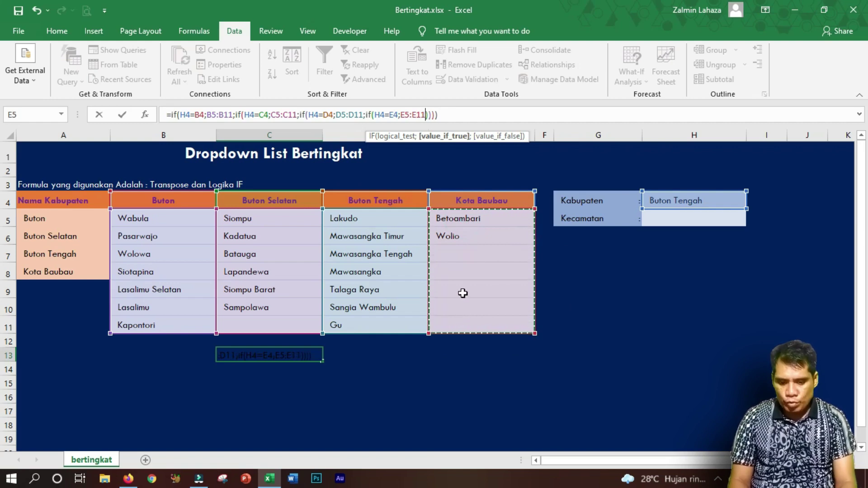
type(")")
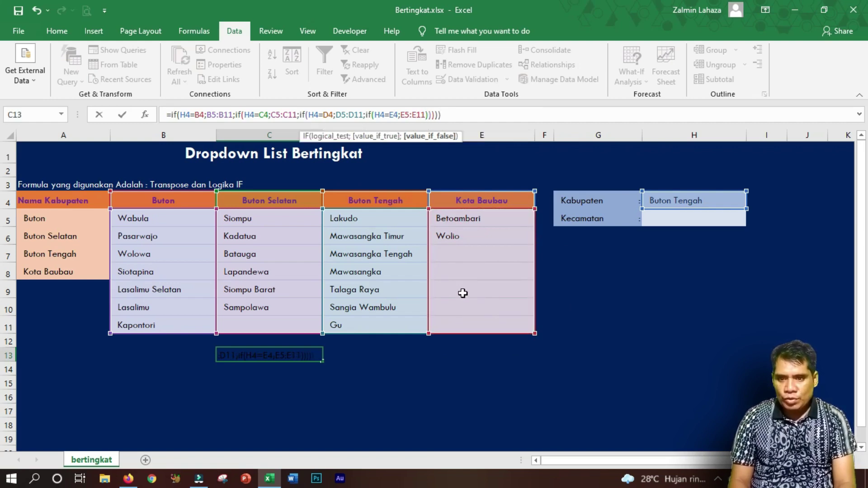
type(";")
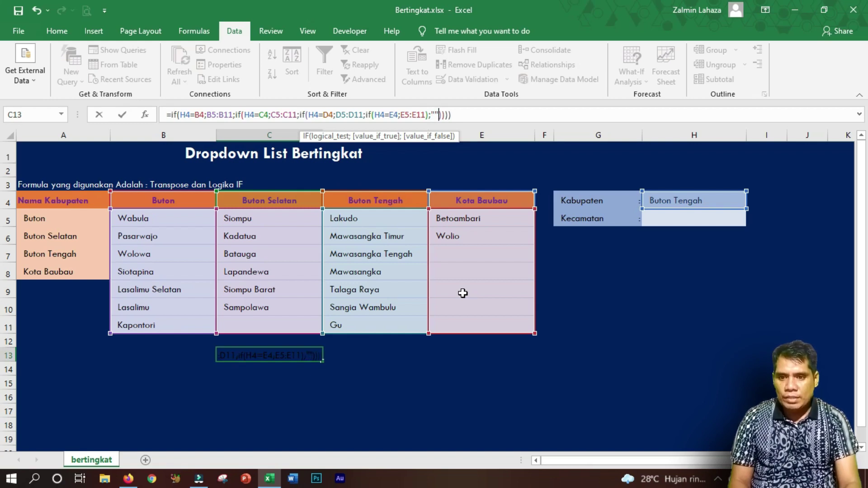
key("BackSpace")
key("BackSpace")
key("BackSpace")
key("BackSpace")
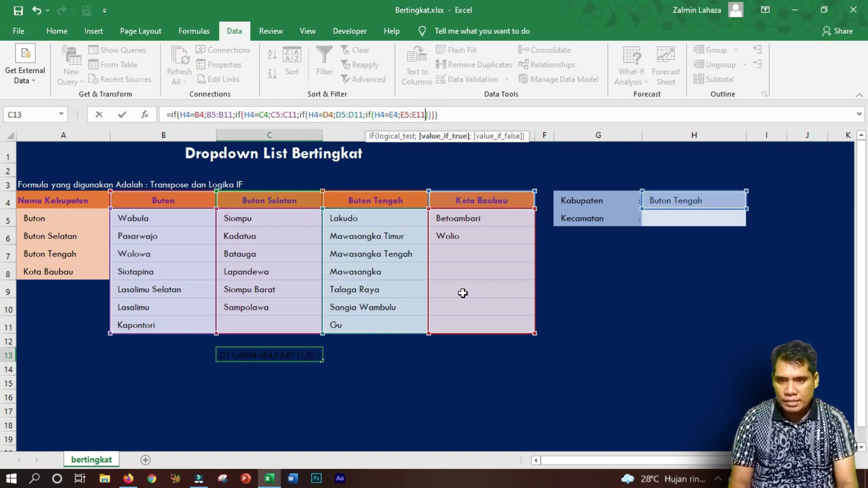
- Add empty text "" as the false value of the innermost IF and commit the C13 formula
type(";")
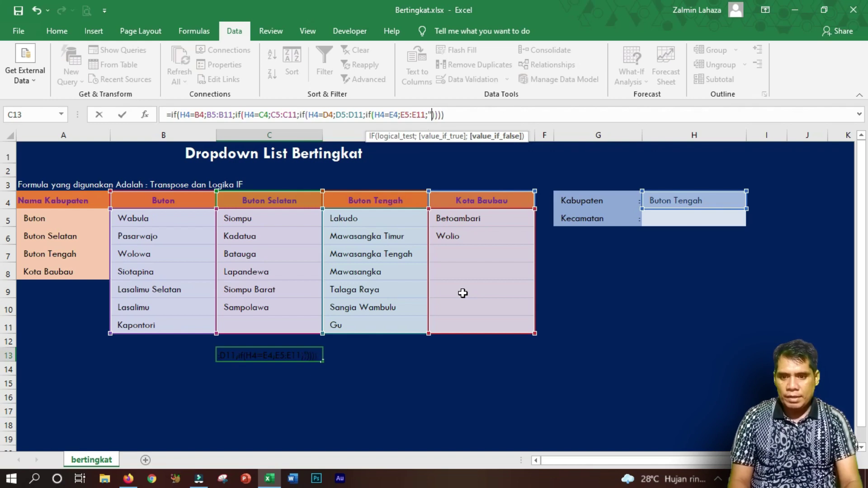
type("\"\"")
key("Return")
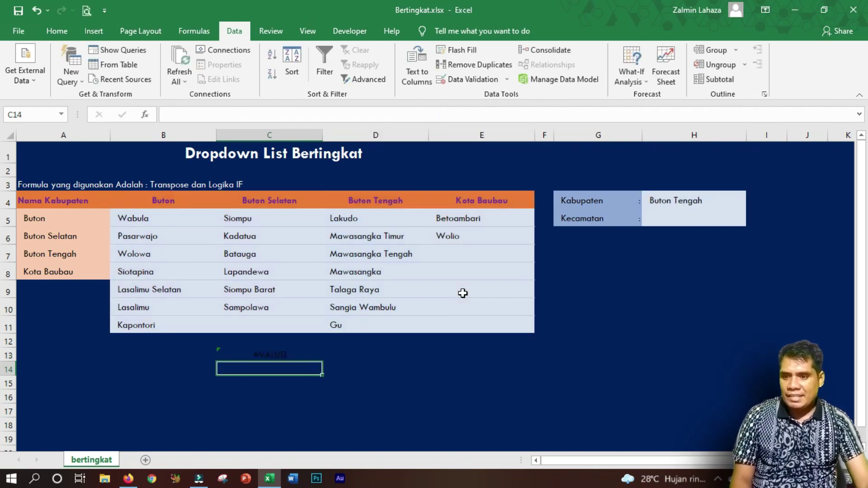
- Try the C13 formula as an array formula, and re-enter it as an ordinary formula
left_click(243, 357)
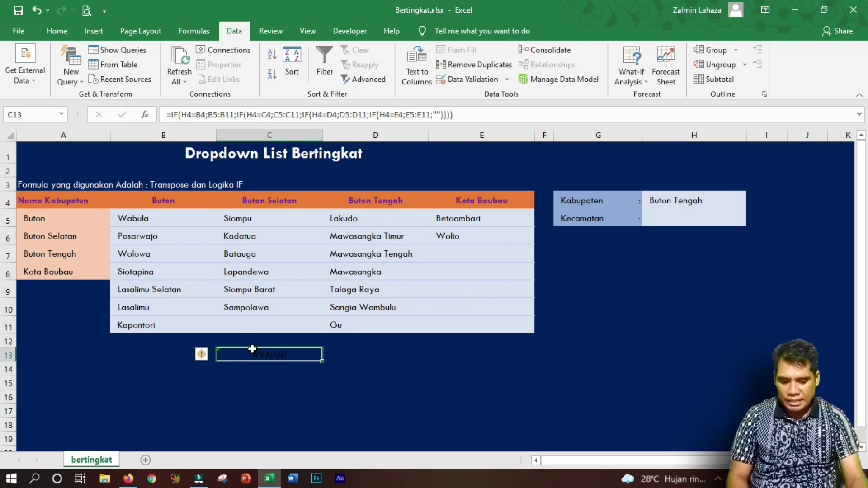
left_click(482, 118)
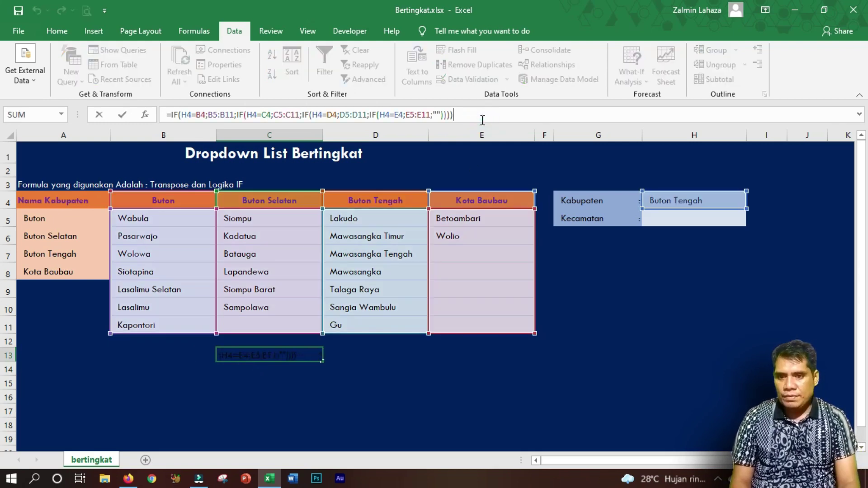
key("ctrl+shift+Return")
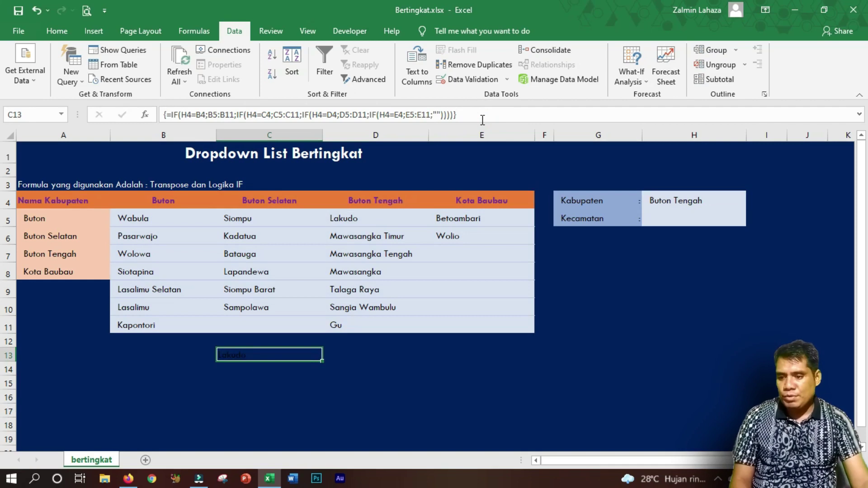
double_click(256, 354)
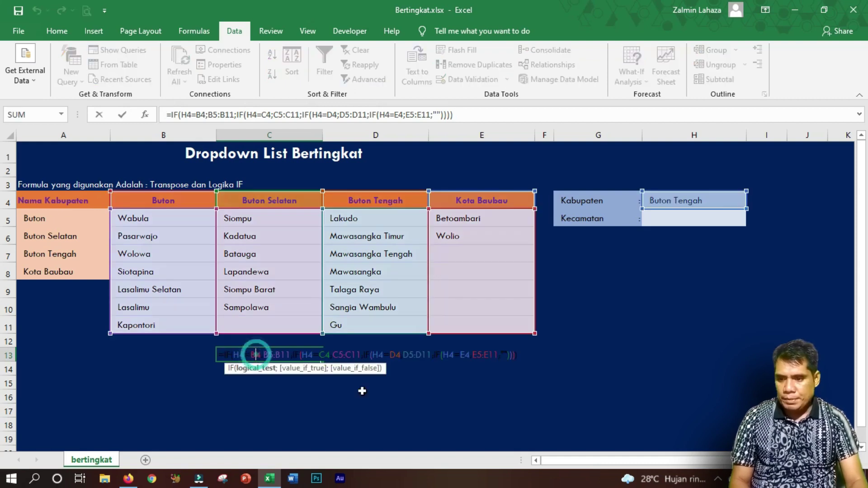
key("ctrl+Return")
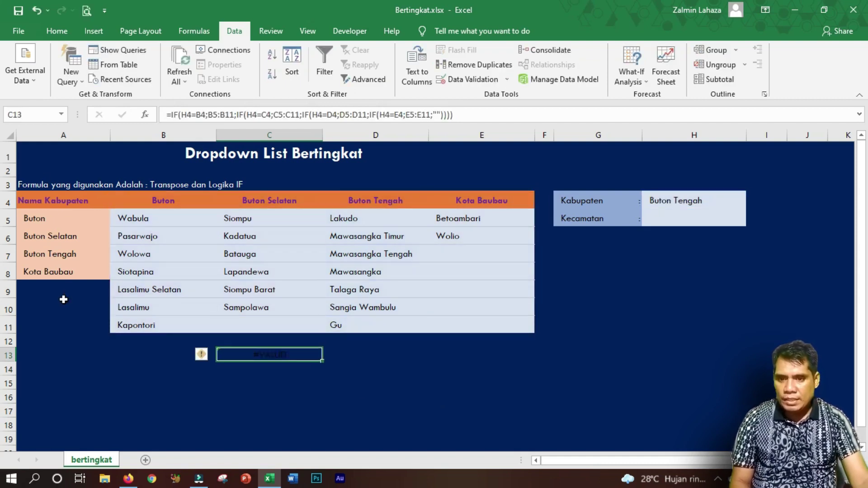
- Copy the complete nested IF formula from C13
left_click_drag(165, 117, 467, 121)
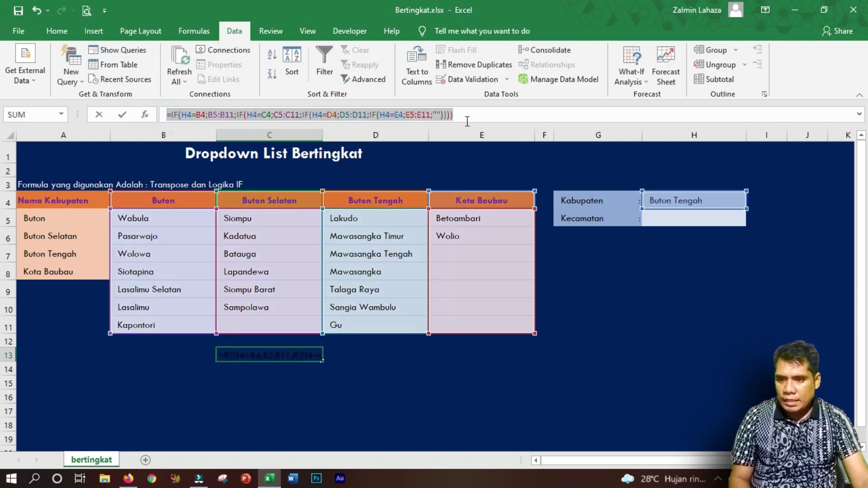
left_click(239, 116)
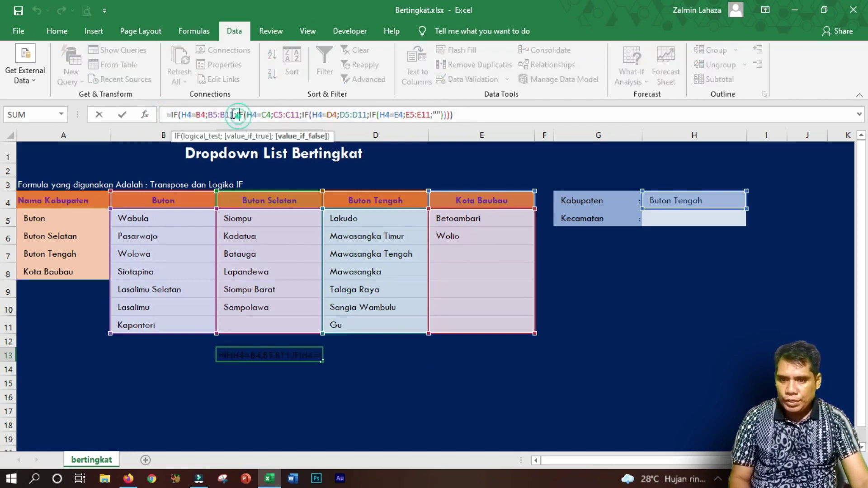
left_click_drag(165, 114, 487, 115)
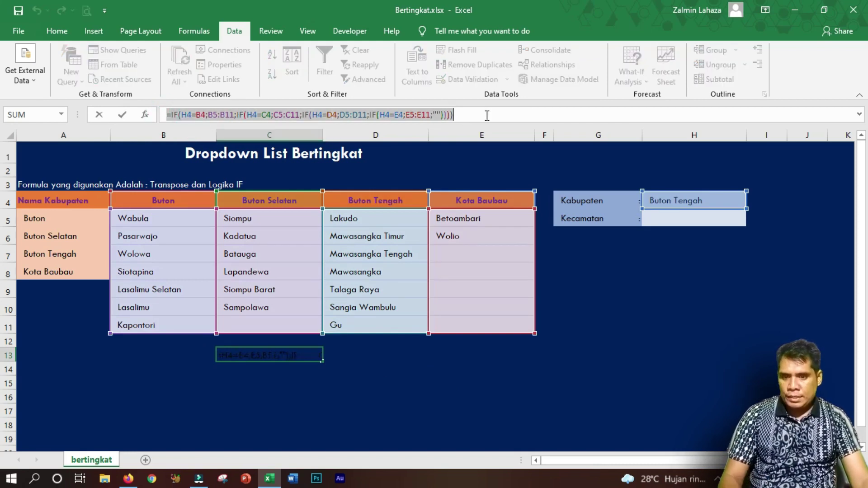
key("Return")
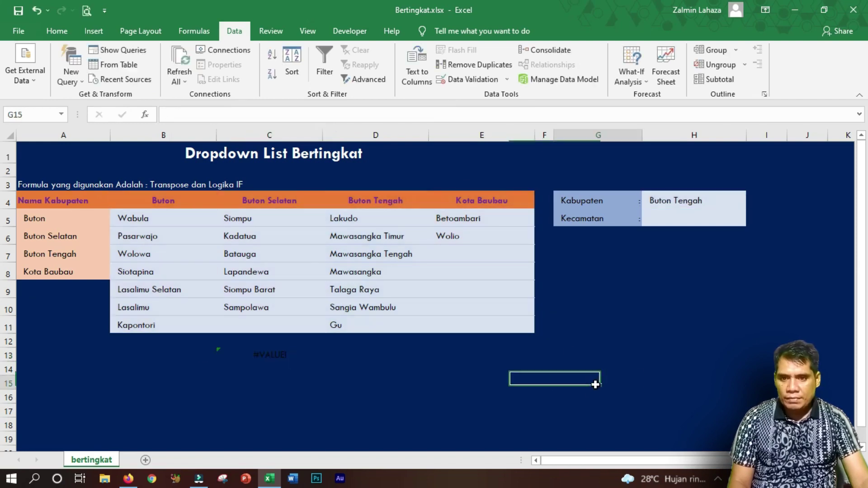
- Set the data validation of H5 to a List, pasting the copied nested IF formula as its source
left_click(662, 218)
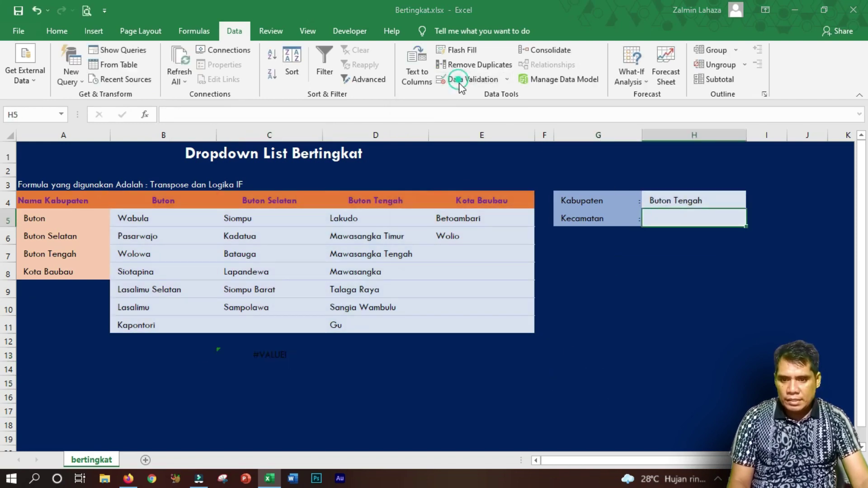
left_click(466, 79)
left_click(439, 131)
left_click(435, 167)
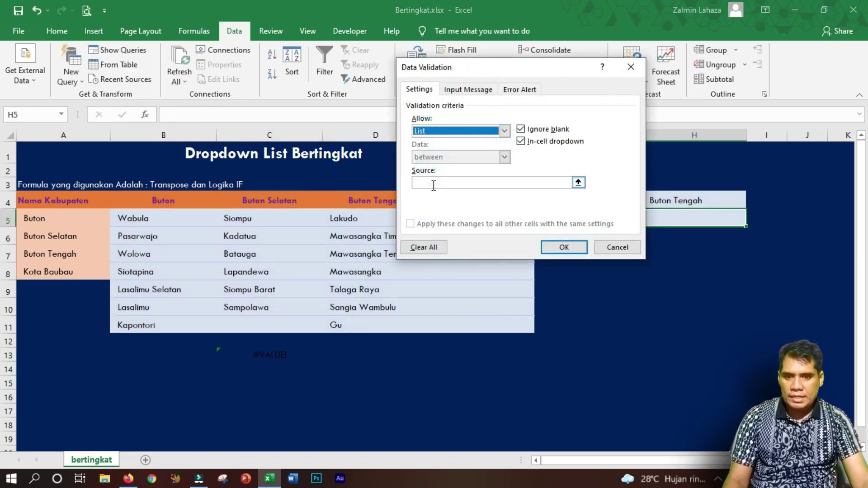
left_click(433, 183)
key("ctrl+v")
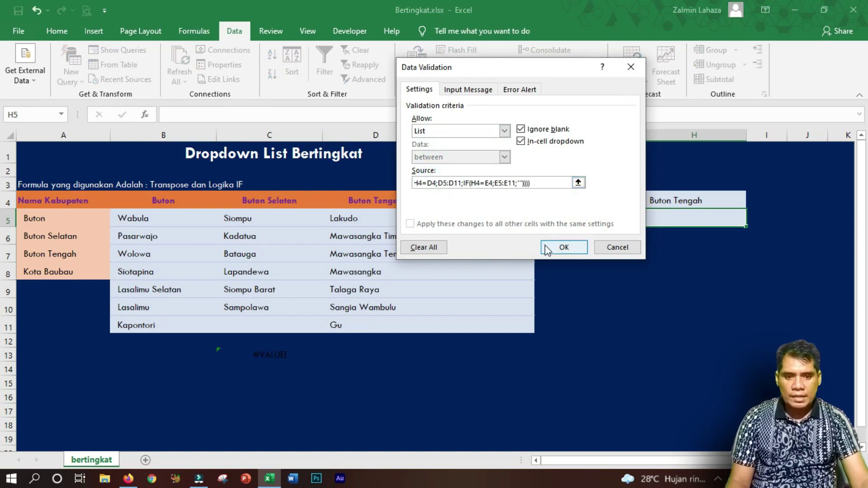
left_click(562, 247)
left_click(634, 281)
- Test the dropdowns by choosing Buton in H4, and Wabula followed by Pasarwajo in H5
left_click(714, 205)
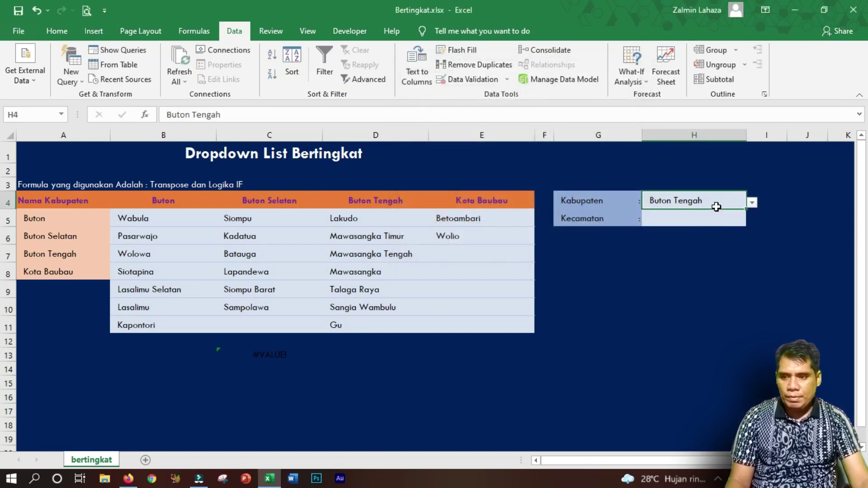
left_click(751, 202)
left_click(717, 214)
left_click(709, 217)
left_click(709, 199)
left_click(722, 217)
left_click(750, 221)
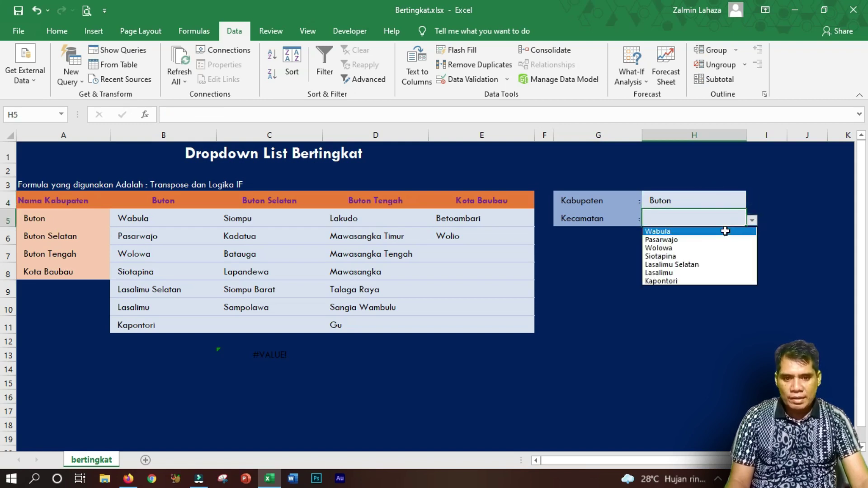
left_click(725, 231)
left_click(752, 221)
left_click(724, 240)
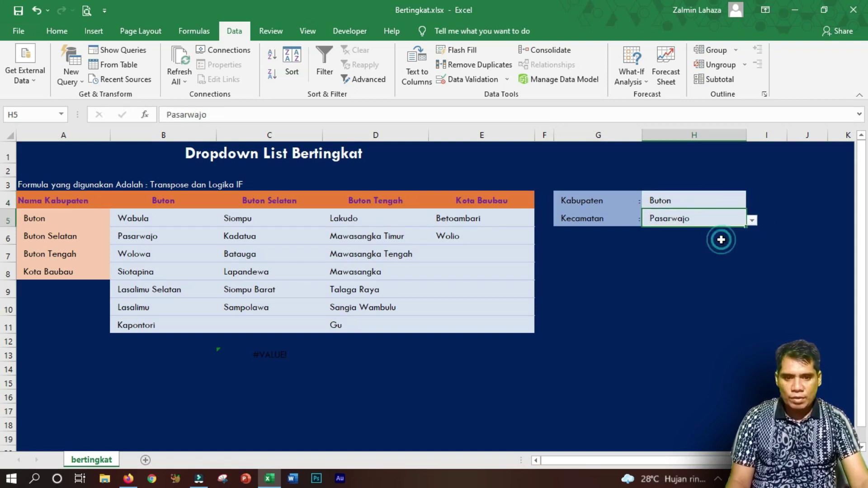
left_click(148, 225)
- Choose Buton Selatan as the Kabupaten in H4 and check the choices in the Kecamatan list of H5
left_click(680, 196)
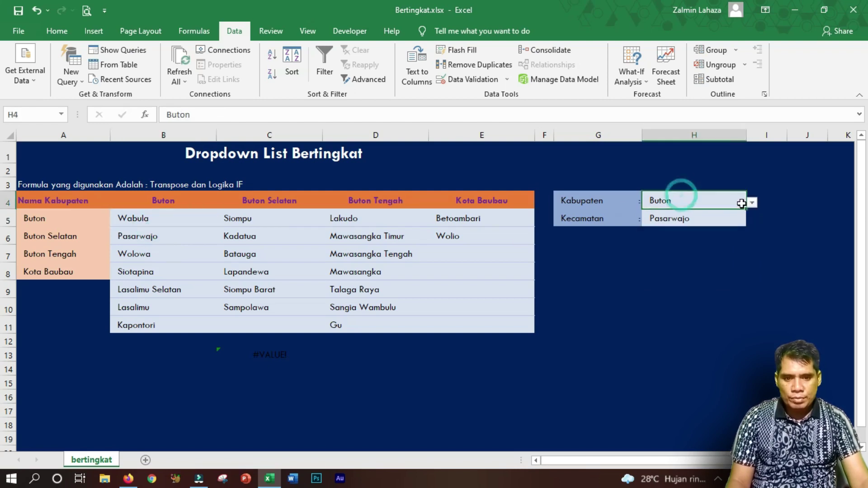
left_click(751, 202)
left_click(721, 222)
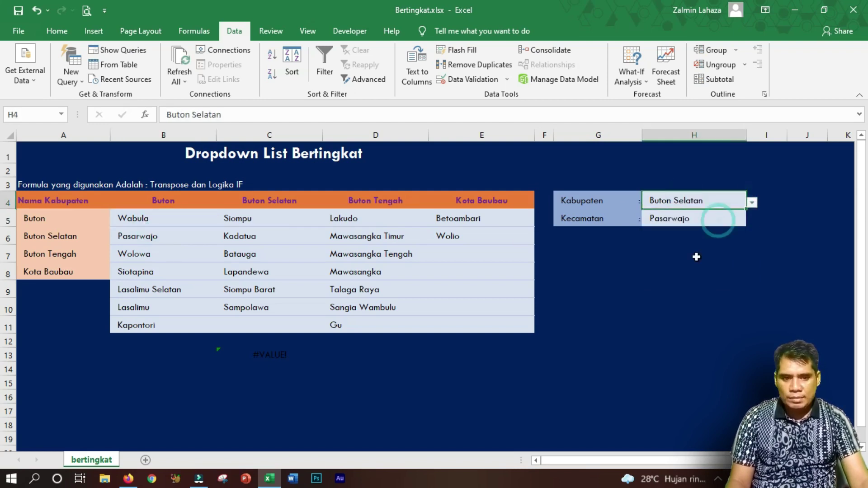
left_click(708, 222)
left_click(752, 221)
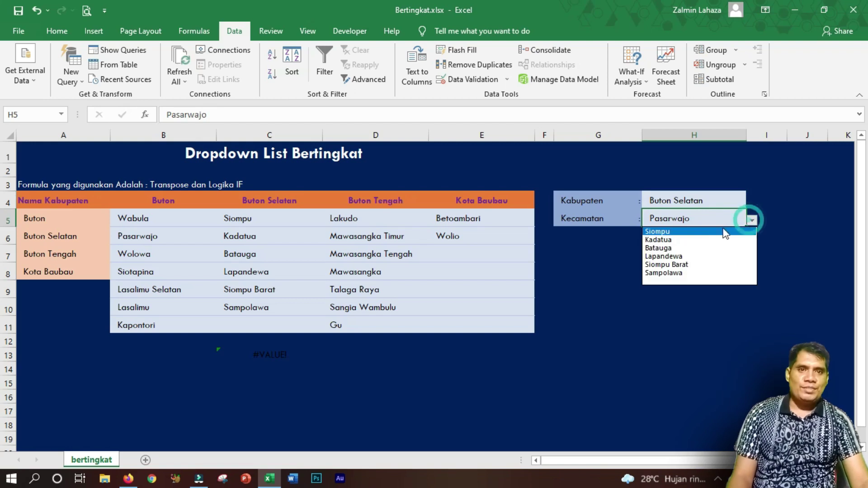
left_click(640, 317)
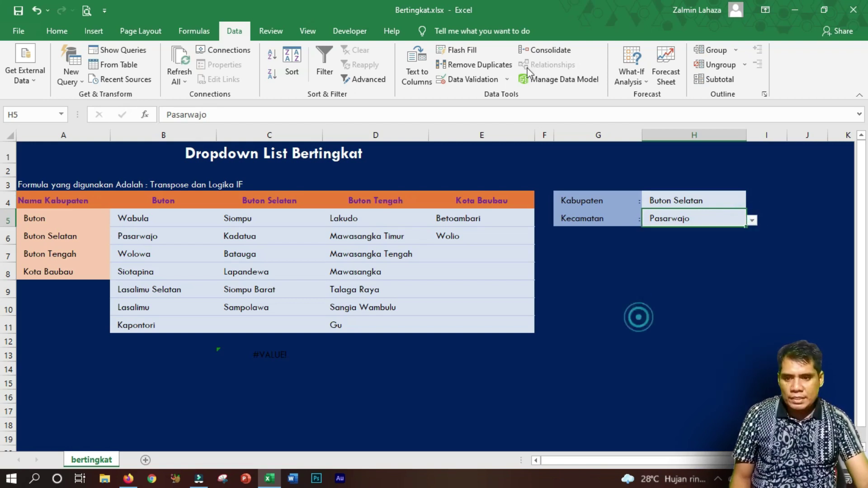
- Choose Buton Tengah as the Kabupaten in H4 and Gu as the Kecamatan in H5
left_click(741, 200)
left_click(752, 202)
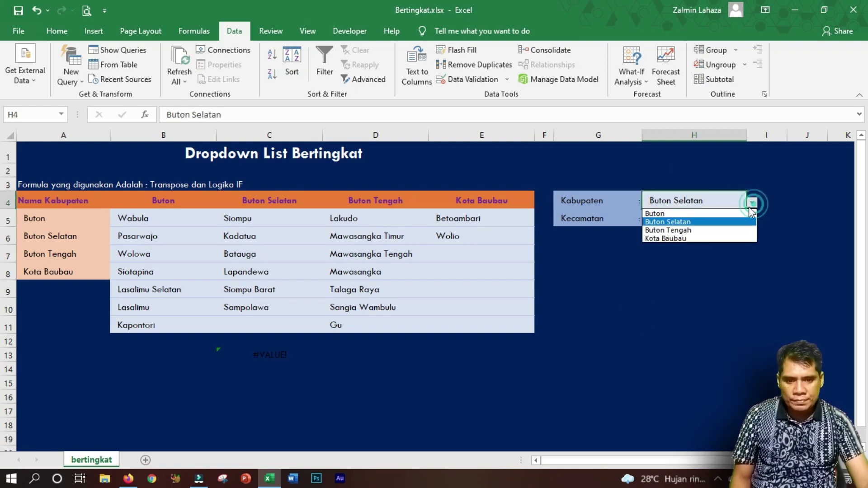
left_click(718, 230)
left_click(719, 221)
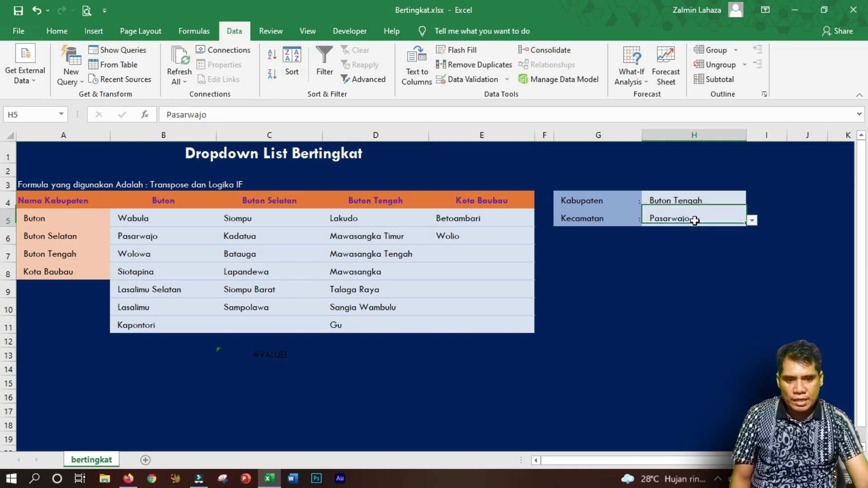
left_click(751, 221)
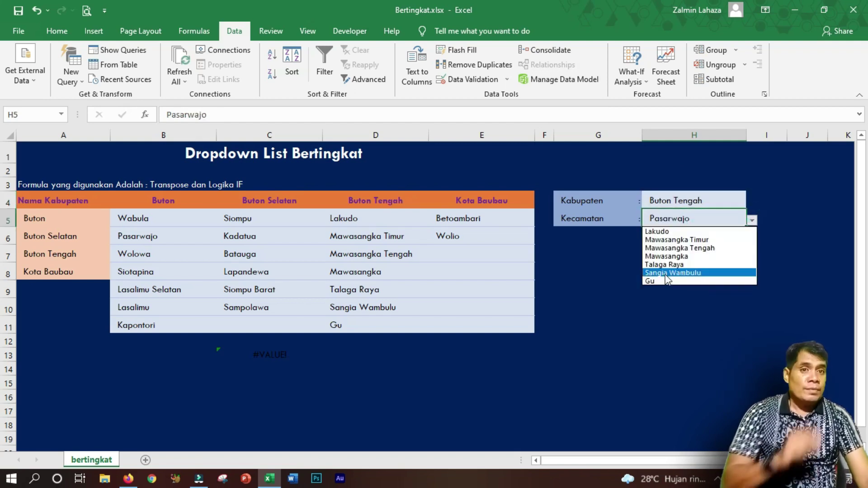
left_click(665, 280)
left_click(659, 285)
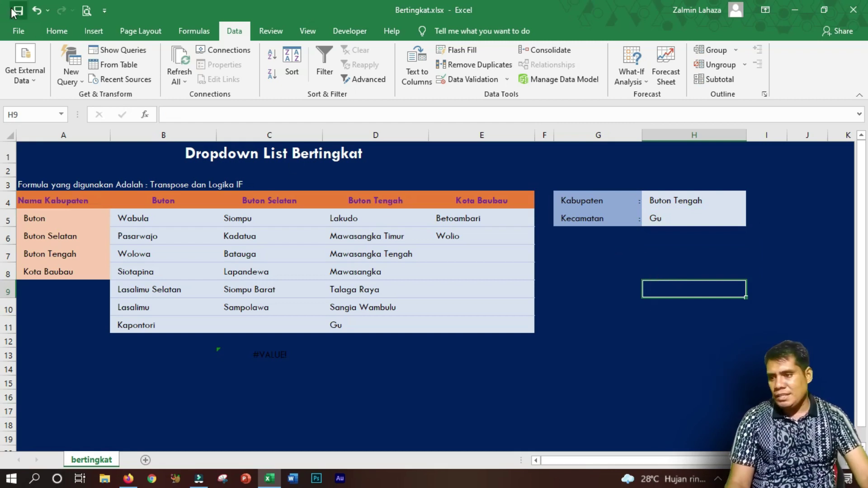
left_click(565, 288)
- Replace the Nama Kabupaten entries in A5:A8 with Barang A, Barang B, Barang C and Barang D
left_click(31, 219)
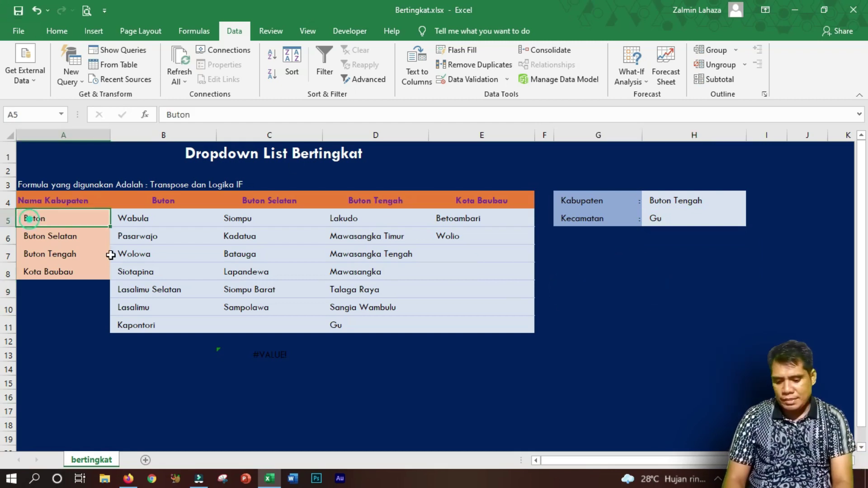
type("B")
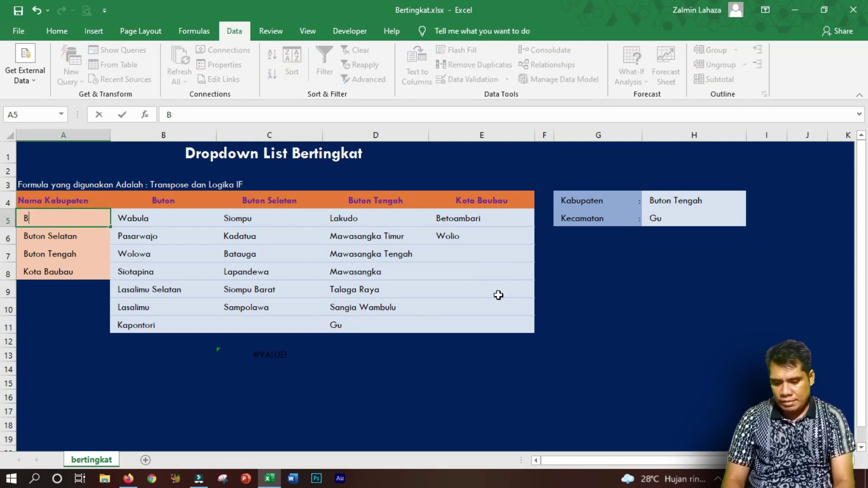
type("arang A")
key("Return")
type("Barang B")
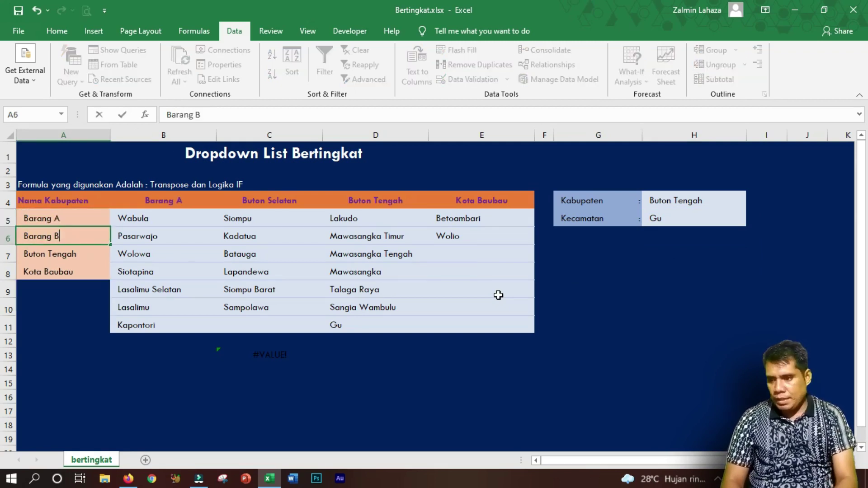
key("Return")
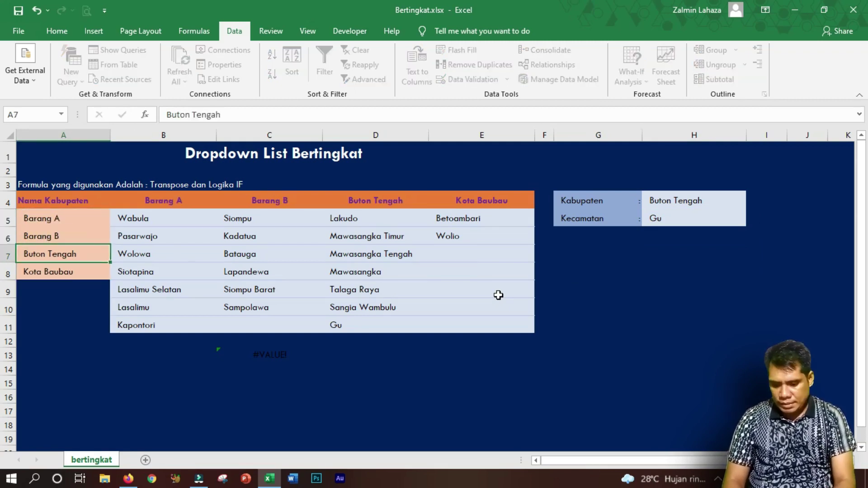
type("Barang B")
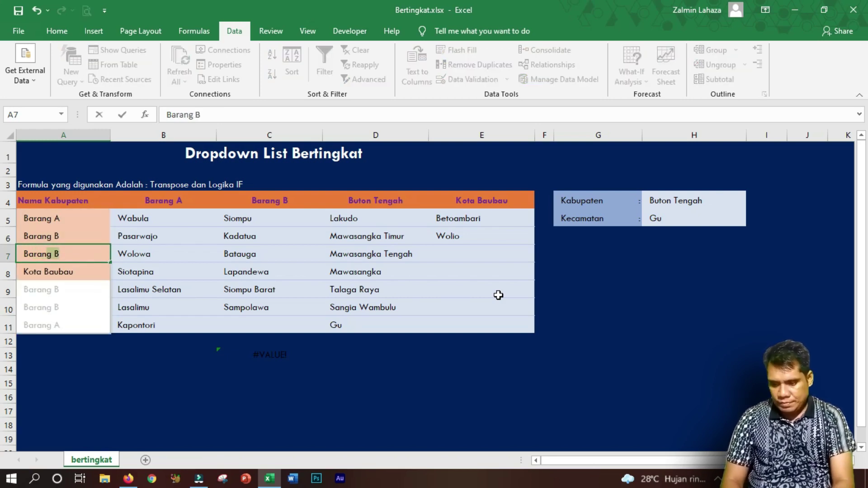
key("BackSpace")
type("C")
key("Return")
type("Bar")
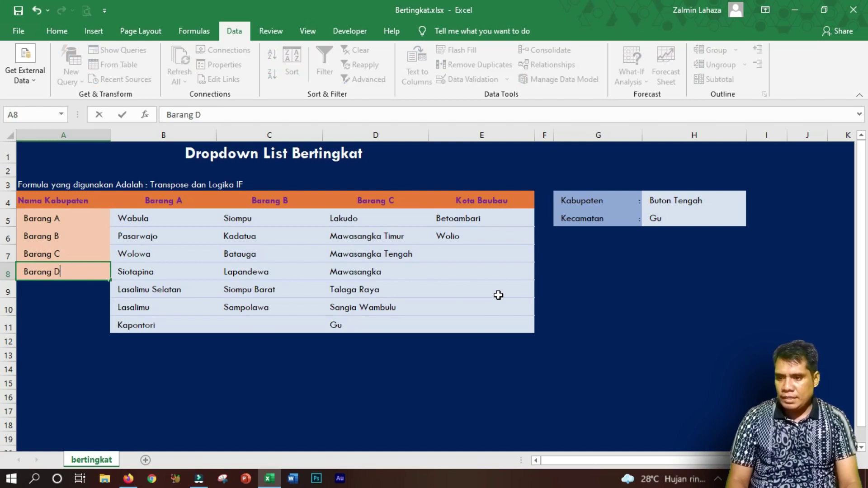
type("ang D")
key("Return")
- Enter Barang A1 in B5 and fill the series down to B11
key("Up")
key("Up")
key("Up")
key("Up")
key("Right")
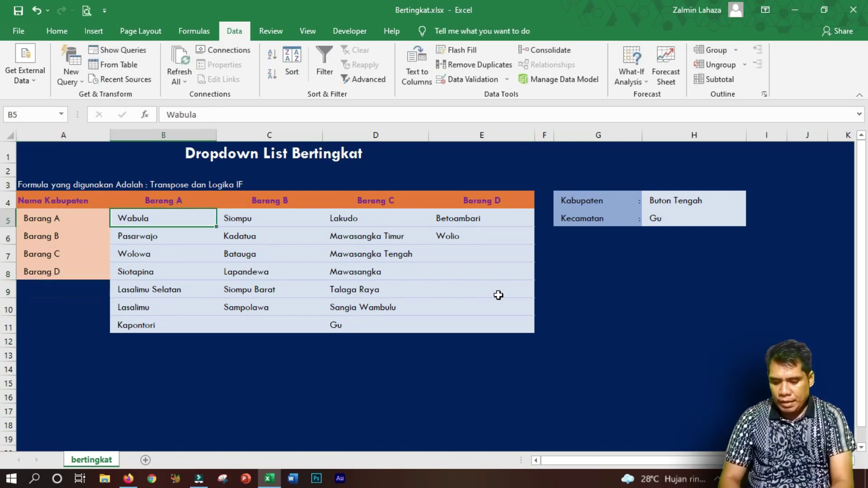
type("B")
type("aranfg")
type("g")
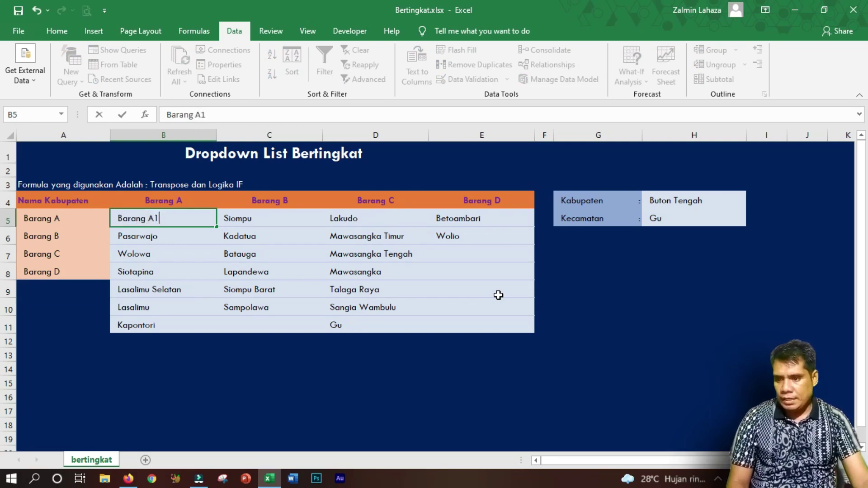
type(" A1")
key("Return")
left_click(210, 219)
left_click_drag(216, 225, 202, 328)
- Enter Barang B1 in C5 and fill the series down to C11
left_click(257, 219)
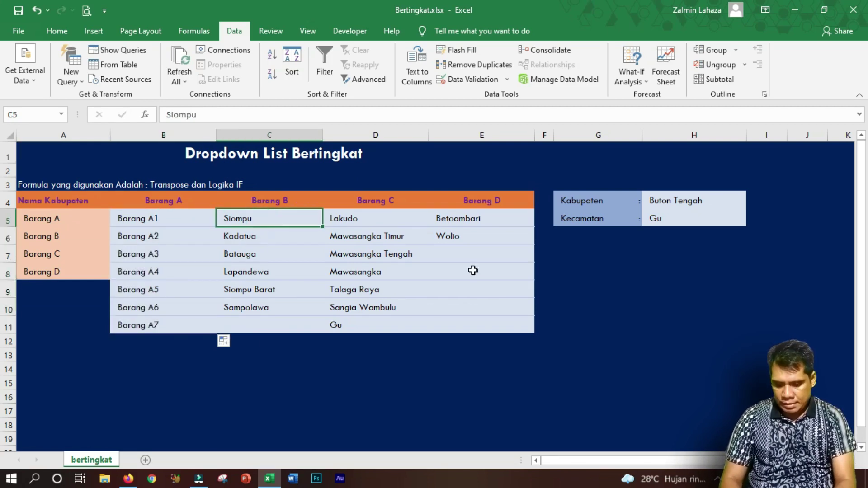
type("Barang B")
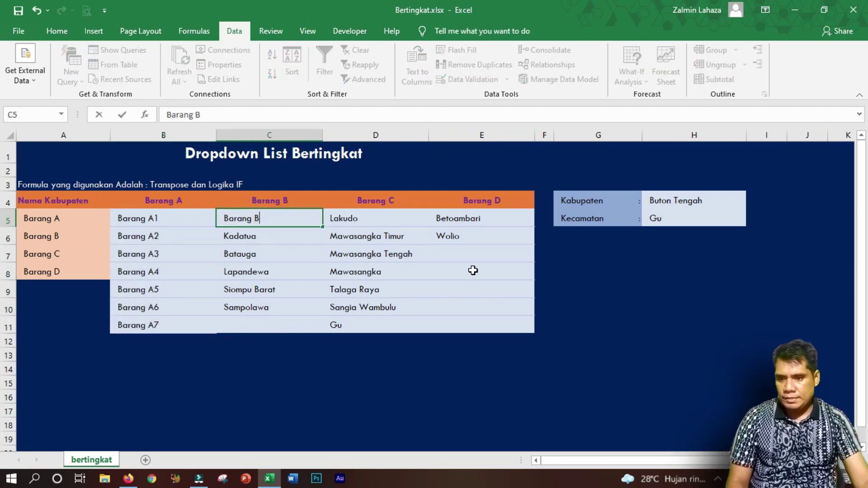
type("1")
key("Return")
left_click(310, 221)
left_click_drag(323, 226, 323, 333)
- Enter Barang C1 in D5 and fill the series down to D11
left_click(357, 219)
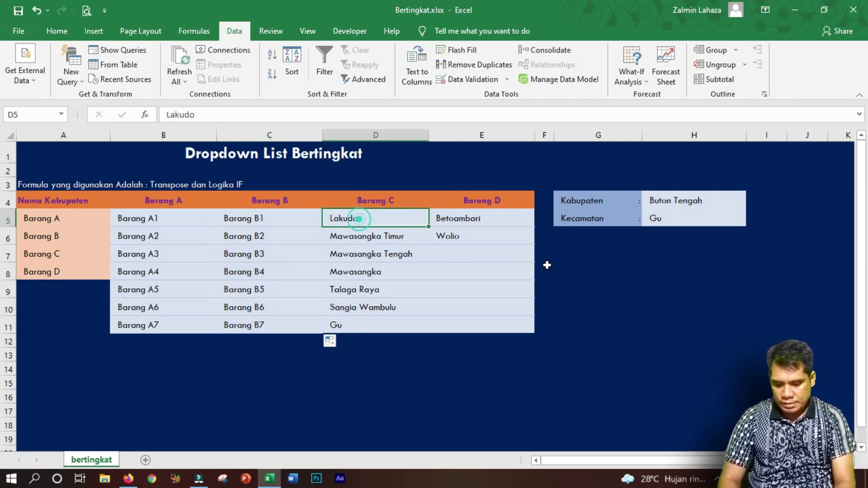
type("Barang C1")
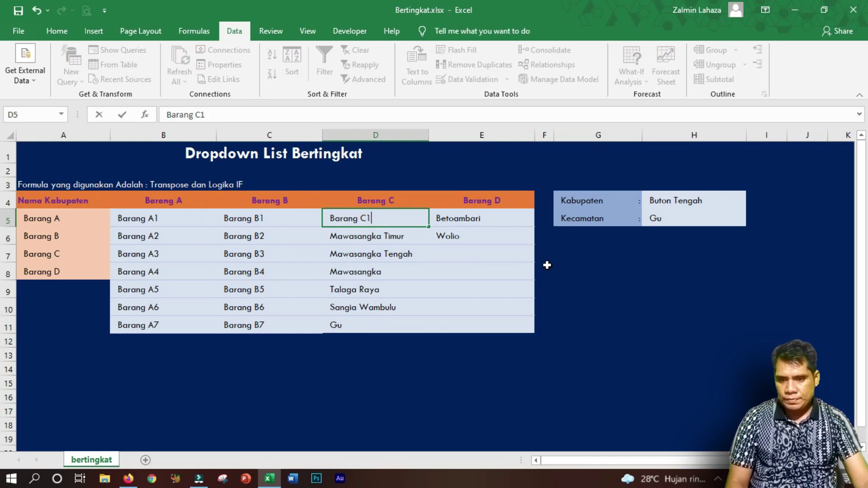
key("Return")
left_click(416, 220)
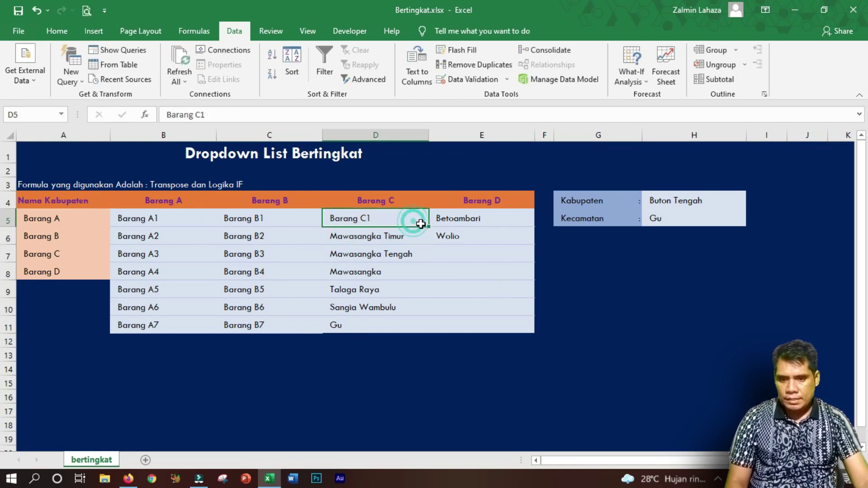
left_click_drag(428, 227, 429, 334)
- Enter Barang D1 in E5 and fill the series down to E11
left_click(458, 223)
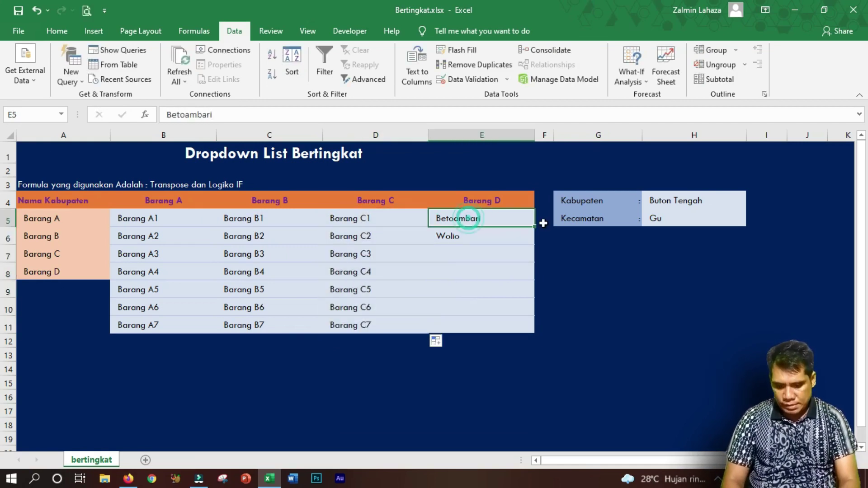
type("Bar")
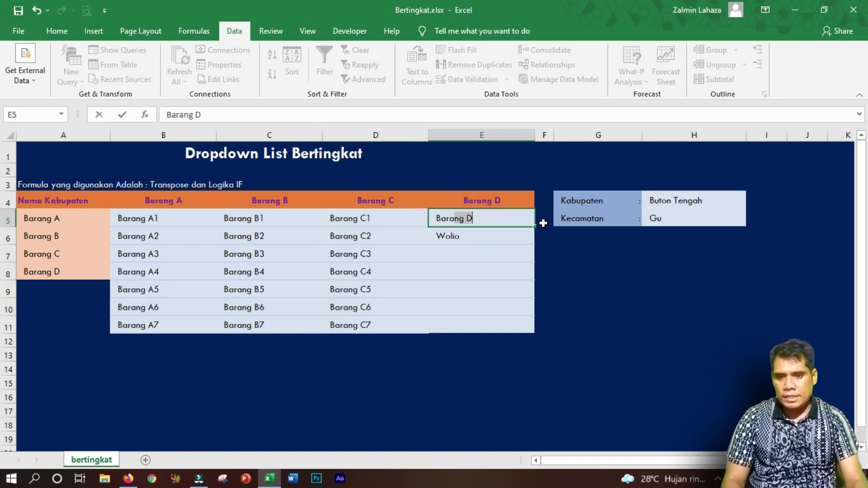
type("ang D1")
key("Return")
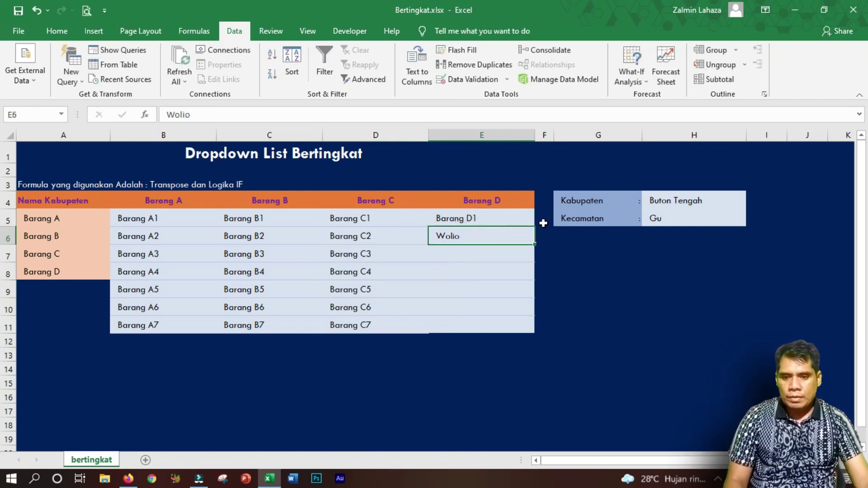
left_click(502, 219)
left_click_drag(534, 226, 525, 335)
left_click(581, 338)
left_click(427, 300)
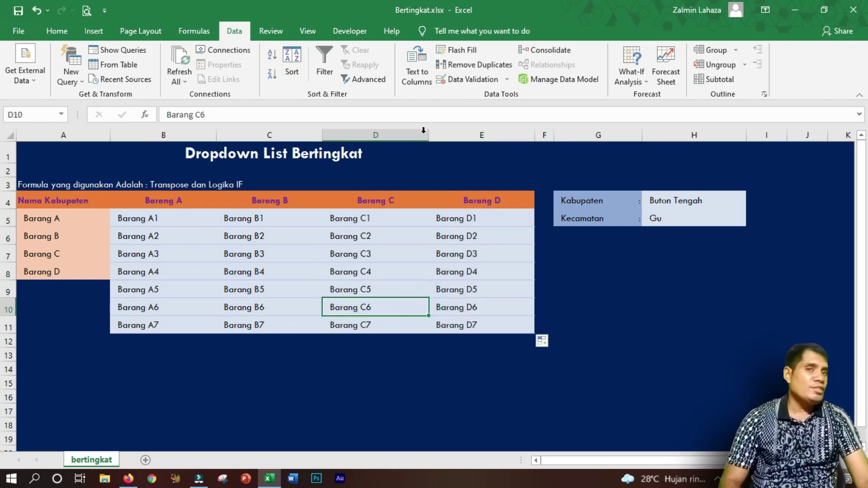
- Choose Barang A from the Kabupaten dropdown in H4 and check the dependent Kecamatan choices in H5
left_click(691, 204)
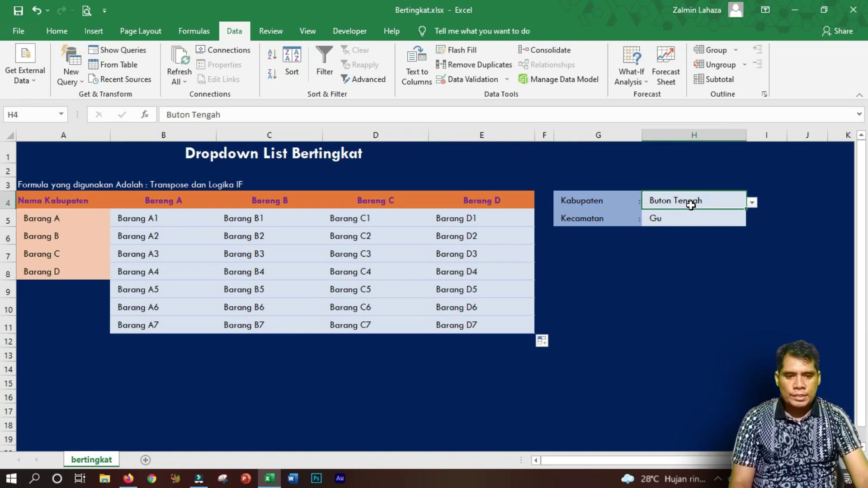
left_click(752, 204)
left_click(723, 213)
left_click(715, 219)
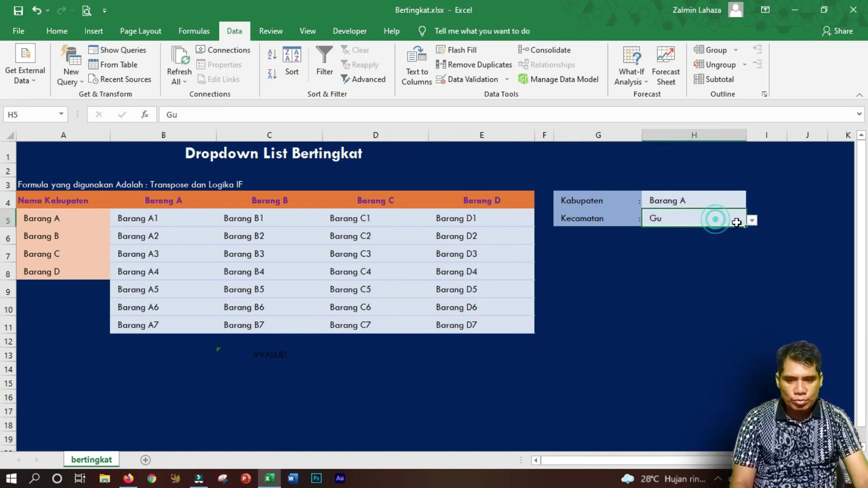
left_click(751, 220)
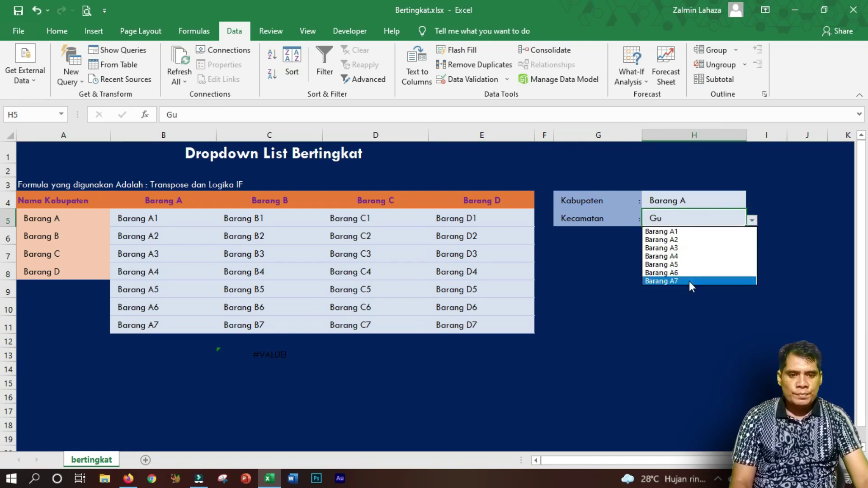
- Choose Barang D from the Kabupaten dropdown in H4 and Barang D1 from the dependent Kecamatan dropdown in H5
left_click(710, 200)
left_click(751, 203)
left_click(714, 238)
left_click(723, 218)
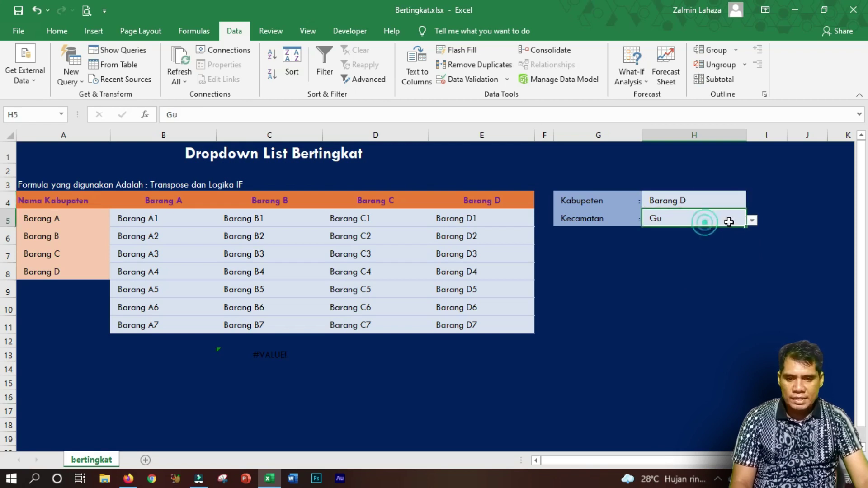
left_click(751, 222)
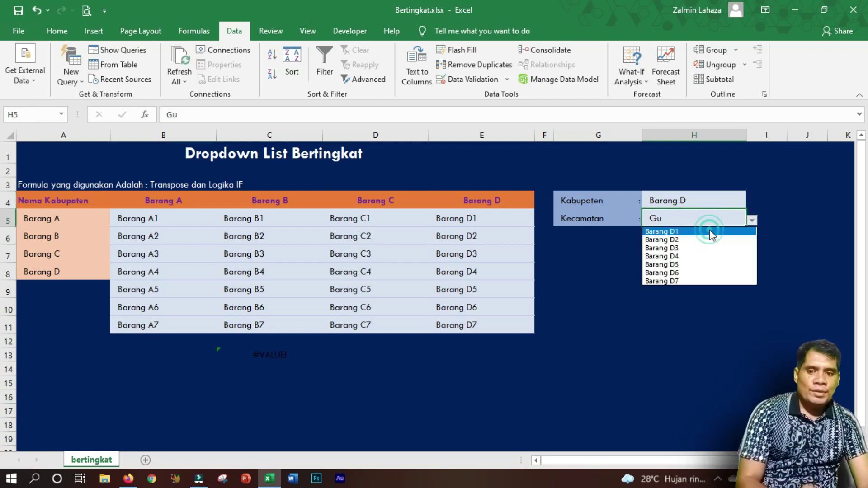
left_click(712, 231)
left_click(710, 312)
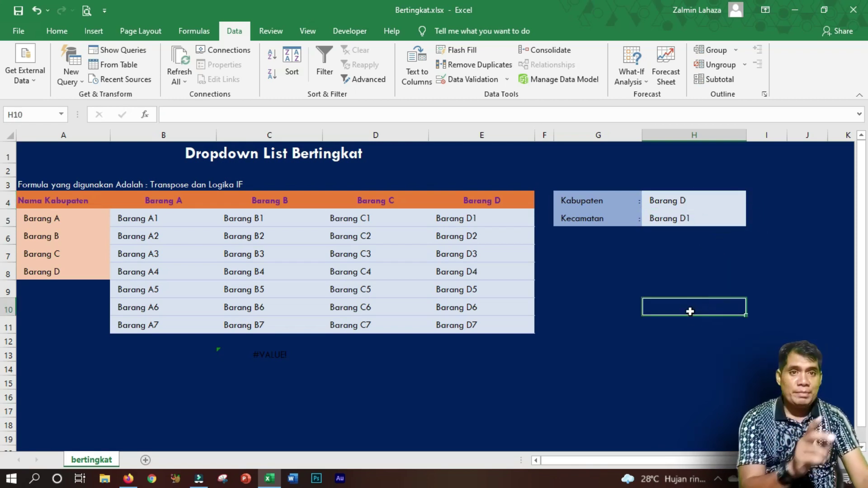